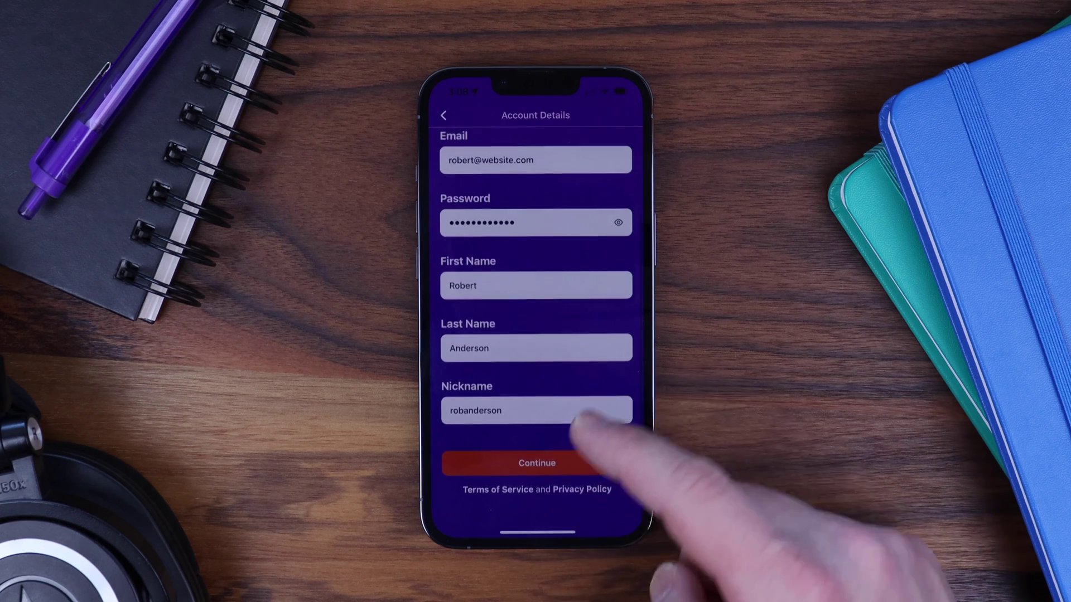
# Submit the account details and preview the Bronze Membership purchase confirmation.
pyautogui.click(537, 466)
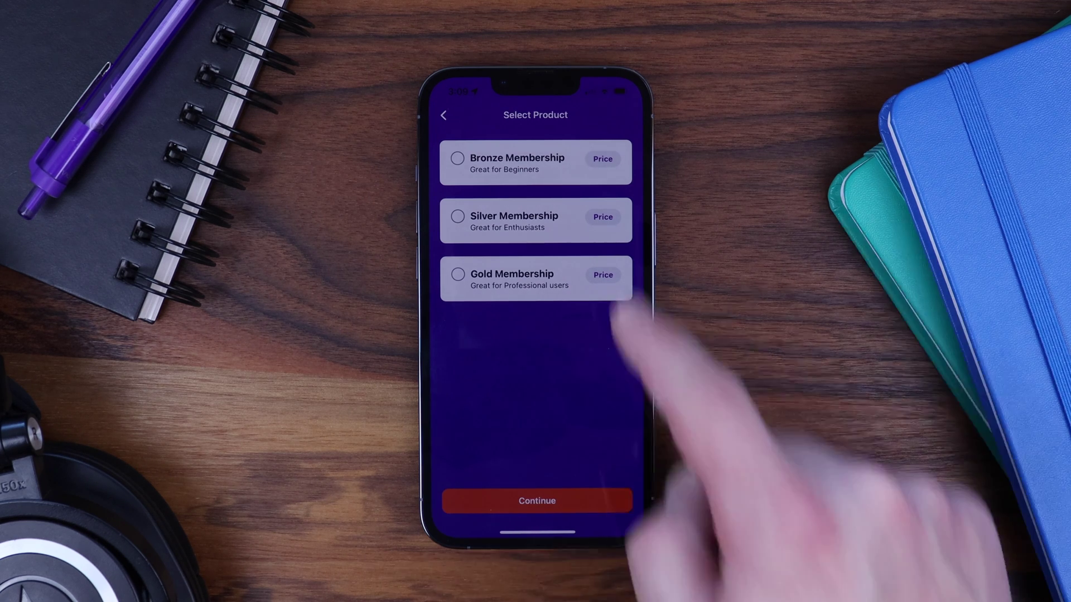
pyautogui.click(549, 159)
pyautogui.click(558, 501)
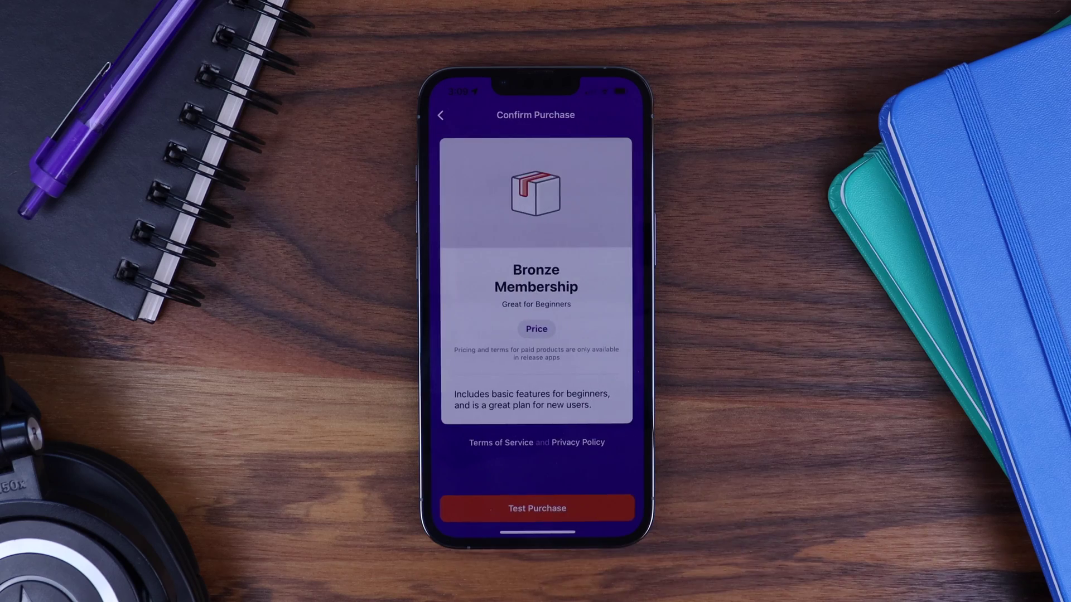
pyautogui.click(443, 114)
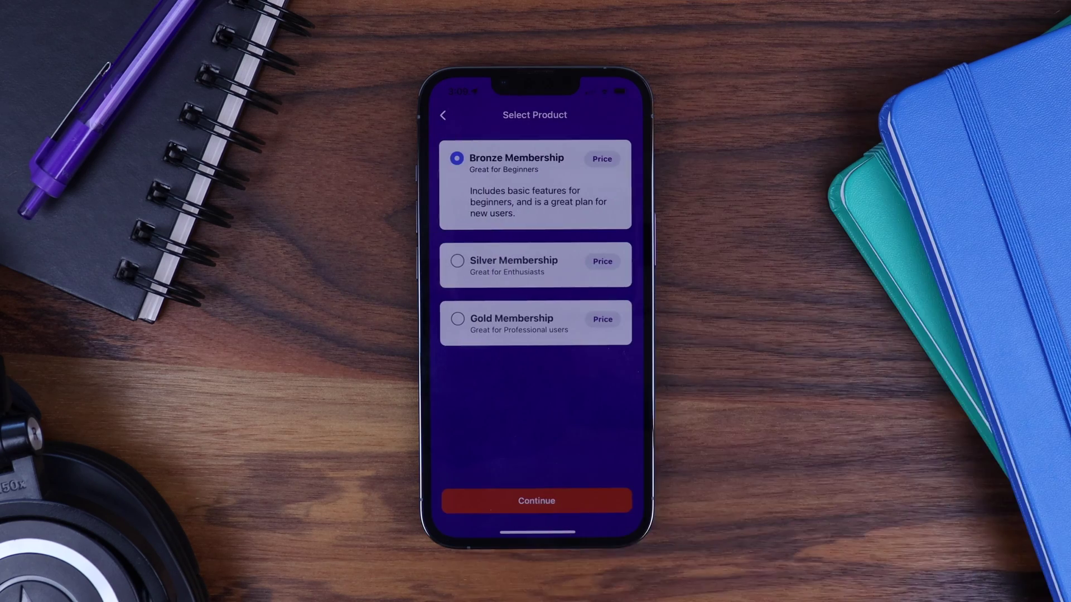
# Preview the Silver and Gold Membership purchase confirmations during sign-up.
pyautogui.click(558, 265)
pyautogui.click(549, 501)
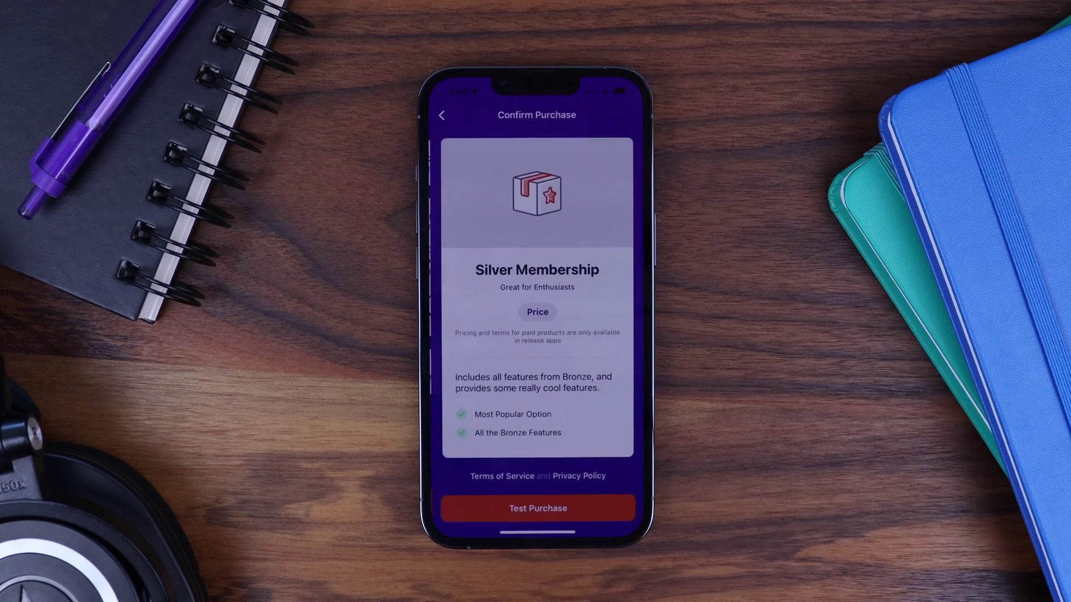
pyautogui.click(442, 115)
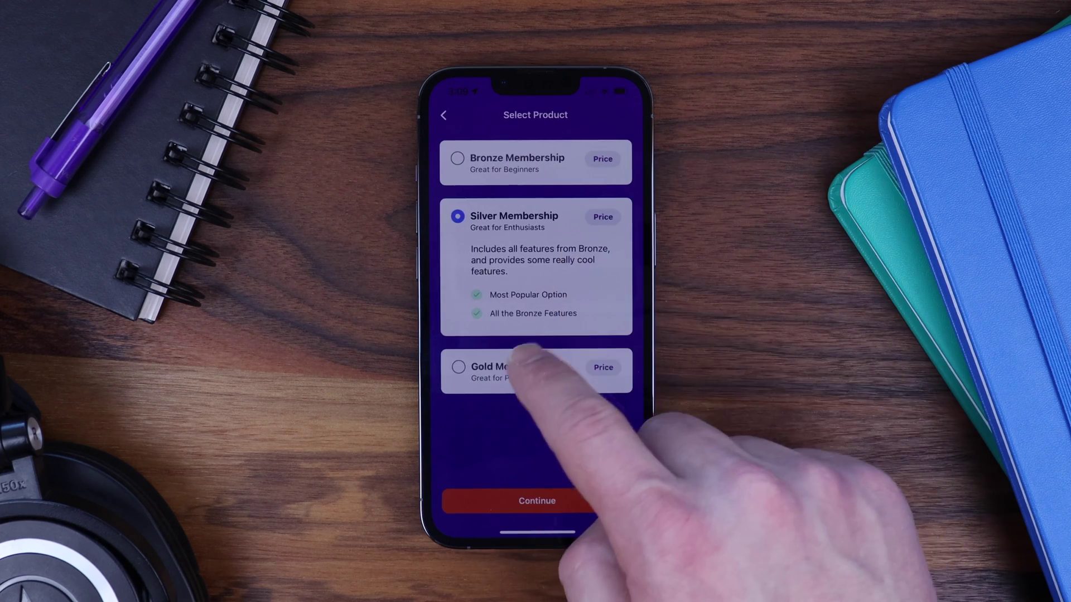
pyautogui.click(527, 363)
pyautogui.click(552, 504)
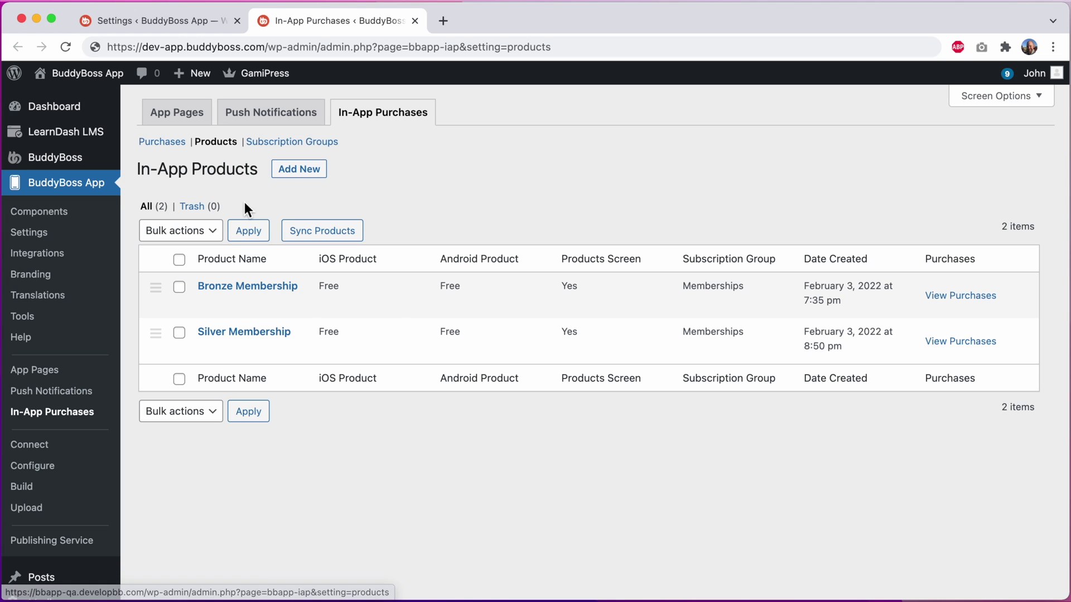
# Add a new in-app product and scroll through its blank form.
pyautogui.click(290, 172)
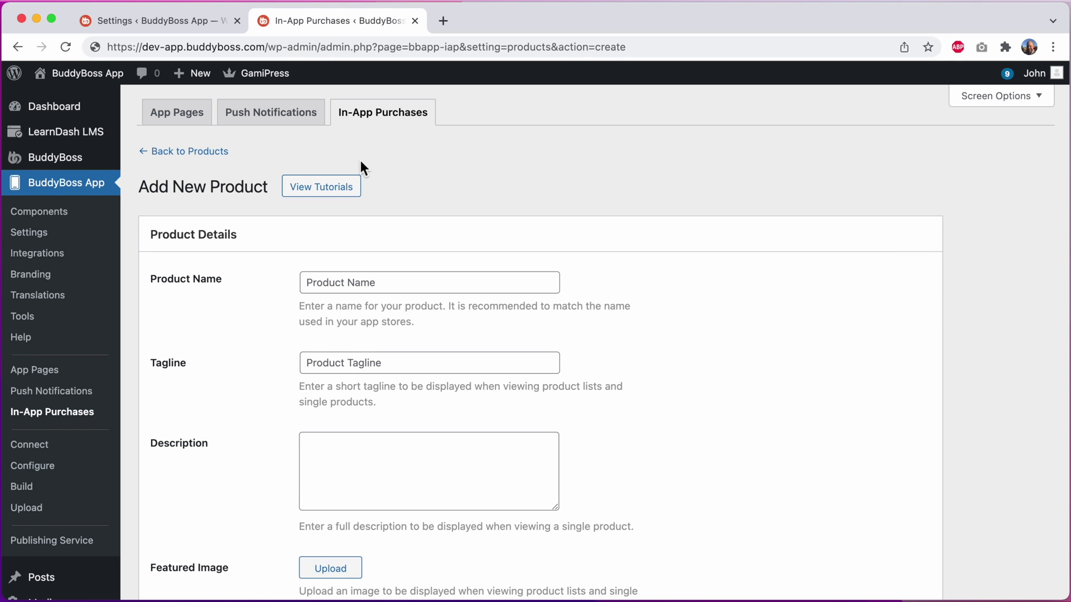
pyautogui.scroll(-3, 360, 160)
pyautogui.scroll(-6, 638, 280)
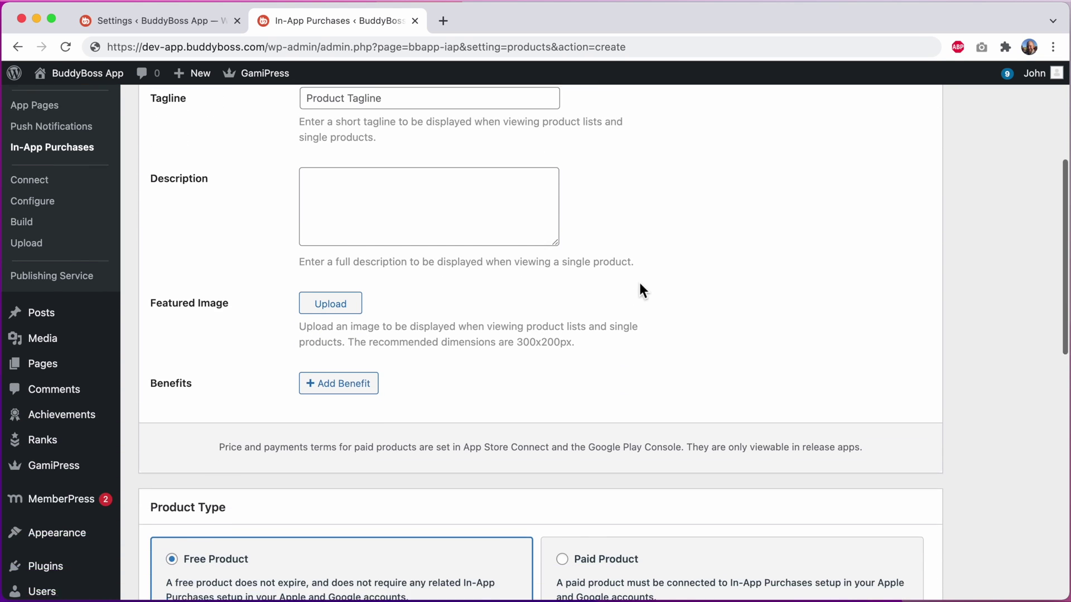
pyautogui.scroll(-2, 638, 280)
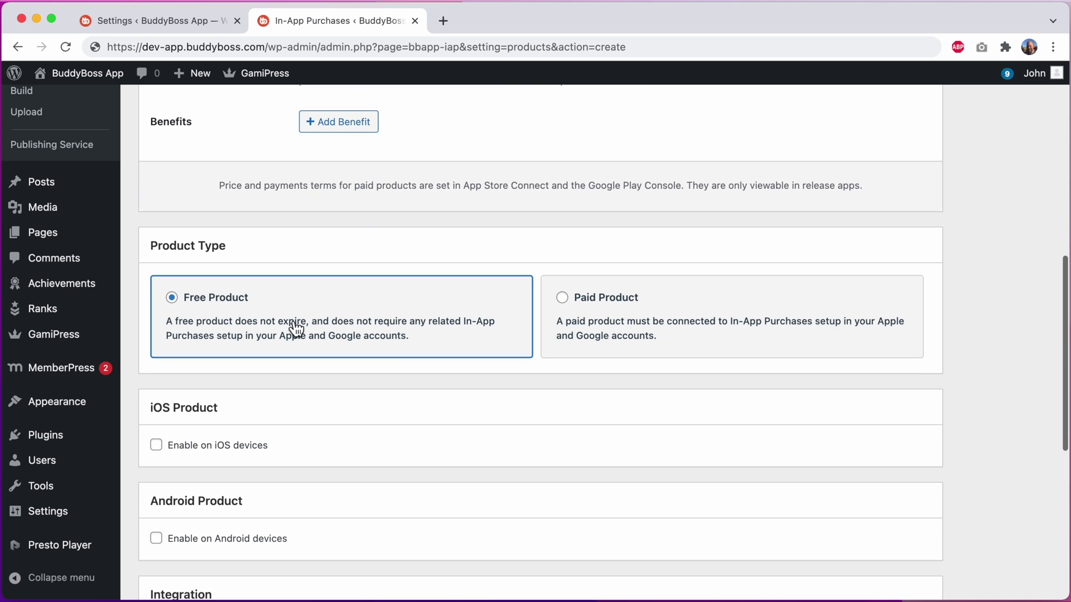
pyautogui.scroll(-3, 522, 294)
pyautogui.scroll(-5, 520, 290)
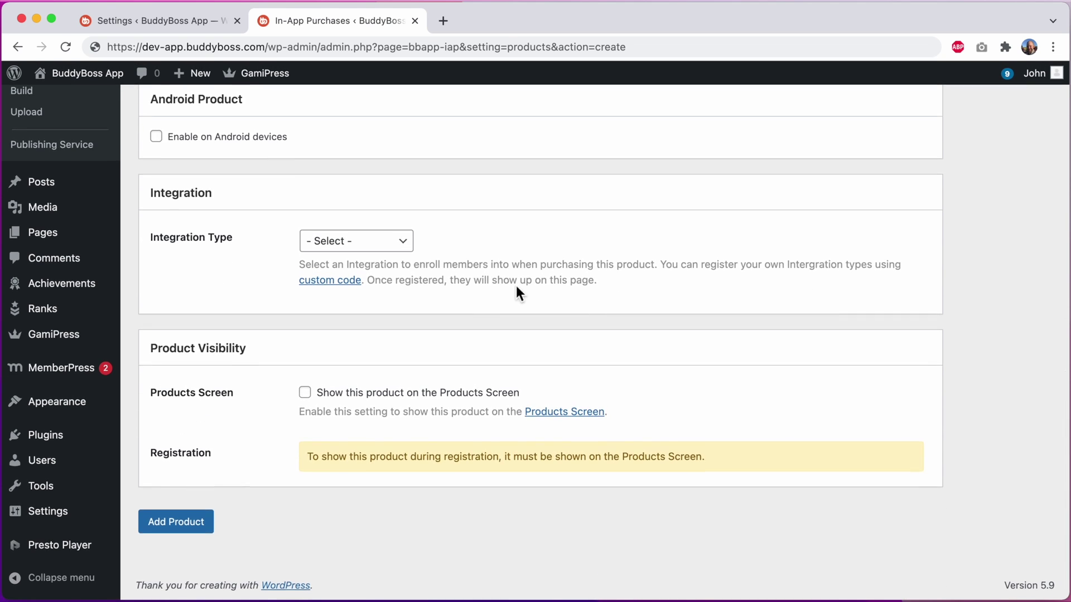
pyautogui.scroll(4, 517, 285)
pyautogui.scroll(6, 517, 287)
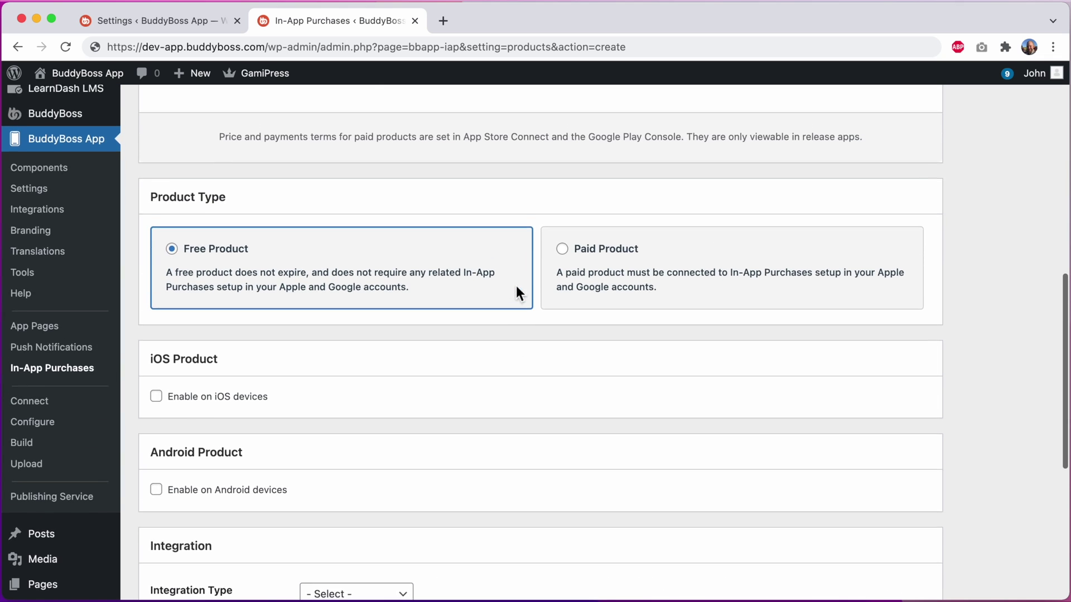
pyautogui.scroll(9, 518, 288)
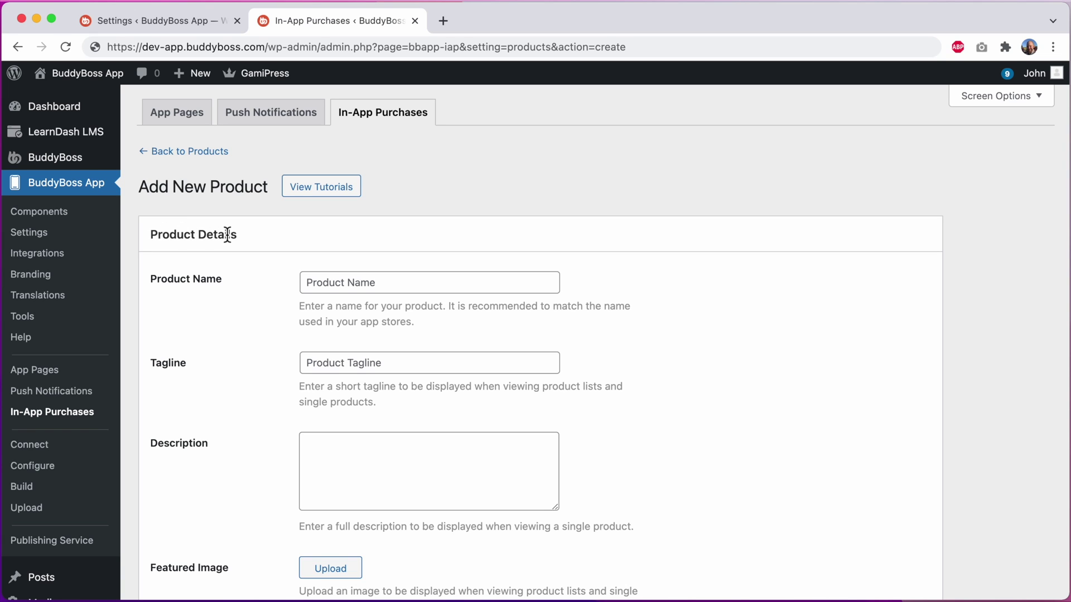
# Enter name 'Gold Membership', tagline 'Great for Professional users' and the full-access description.
pyautogui.click(334, 283)
pyautogui.write('Gold Membership')
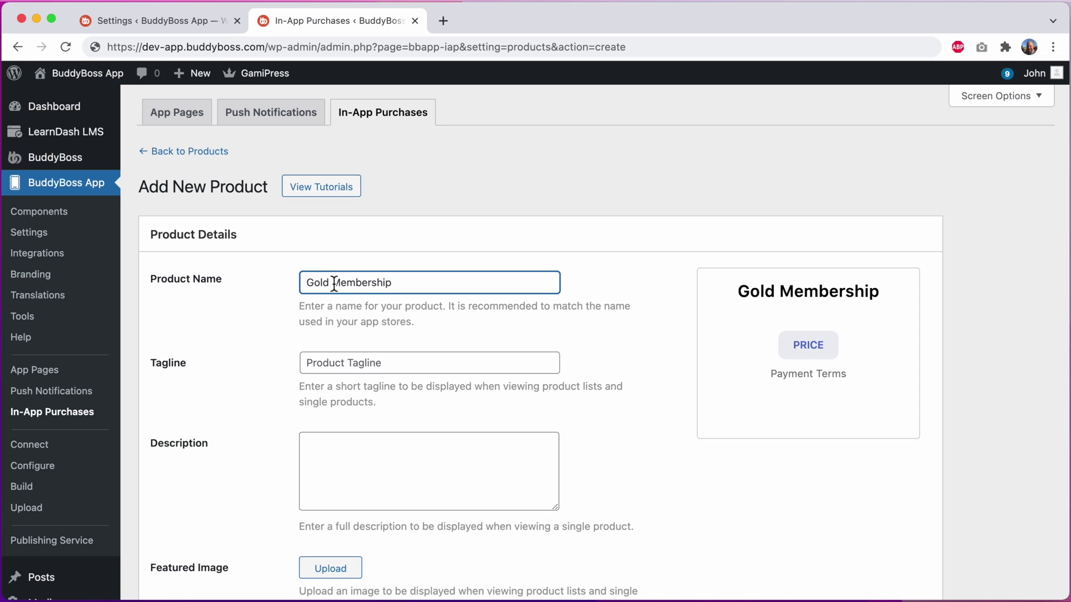
pyautogui.click(811, 418)
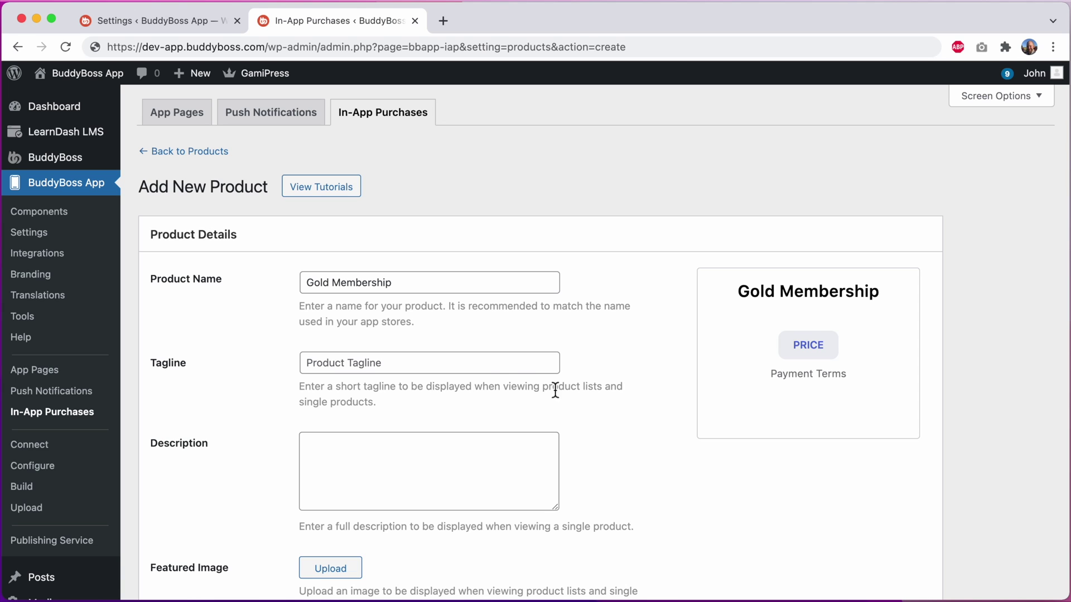
pyautogui.click(488, 366)
pyautogui.write('Great for Professional users')
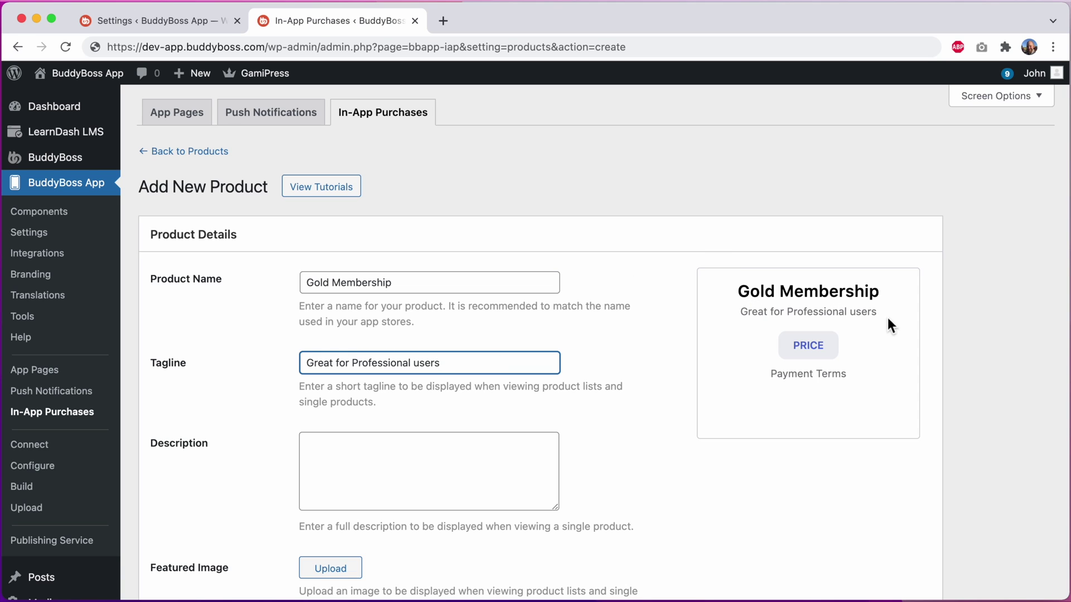
pyautogui.click(738, 357)
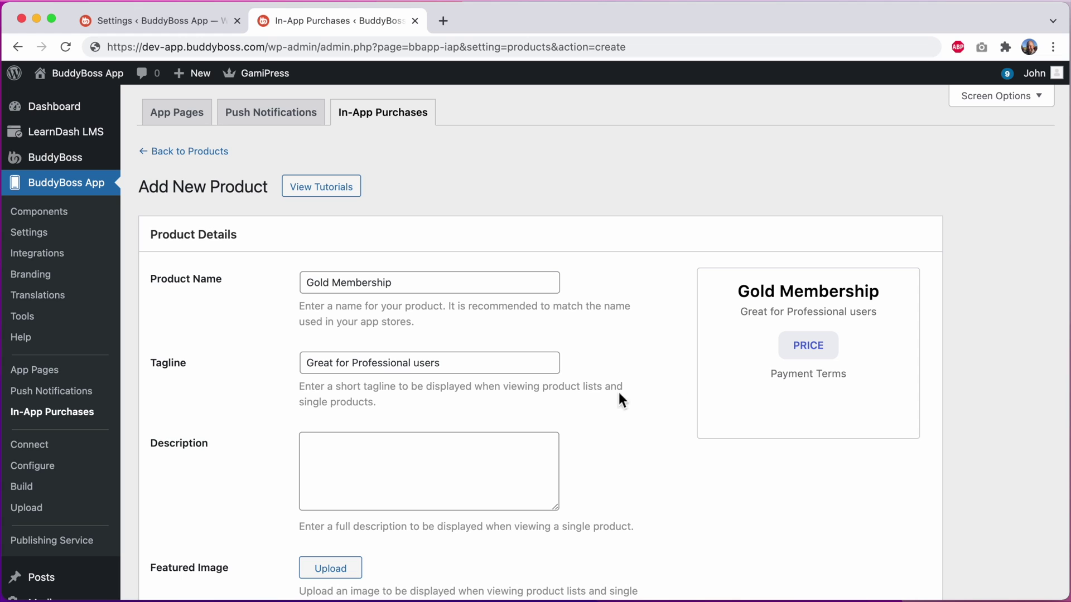
pyautogui.click(495, 449)
pyautogui.write('Includes all features from Bronze and Silver, and provides full app access to all features.')
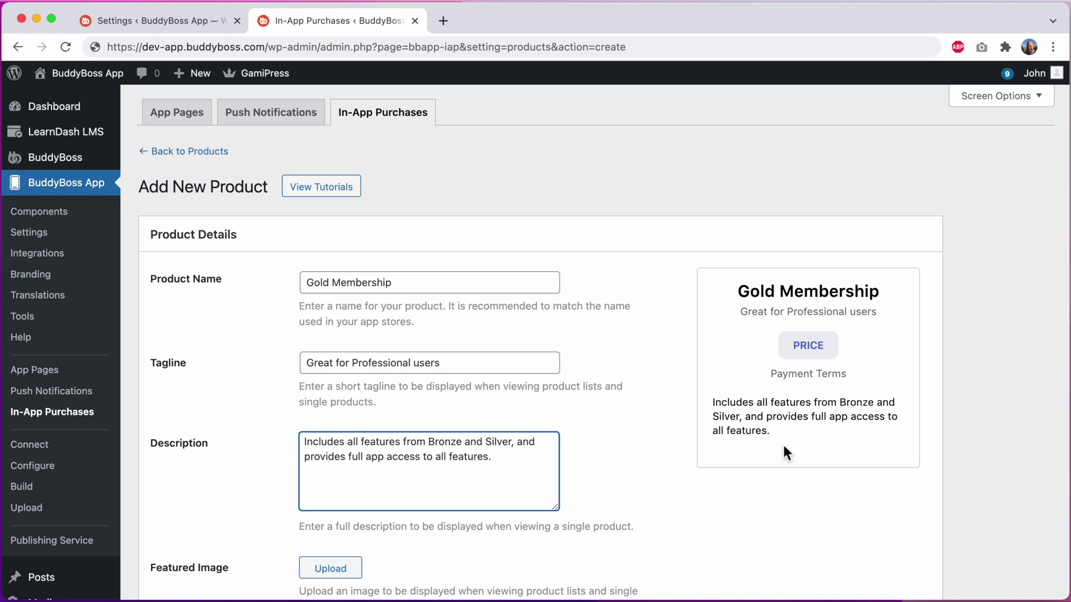
pyautogui.click(807, 431)
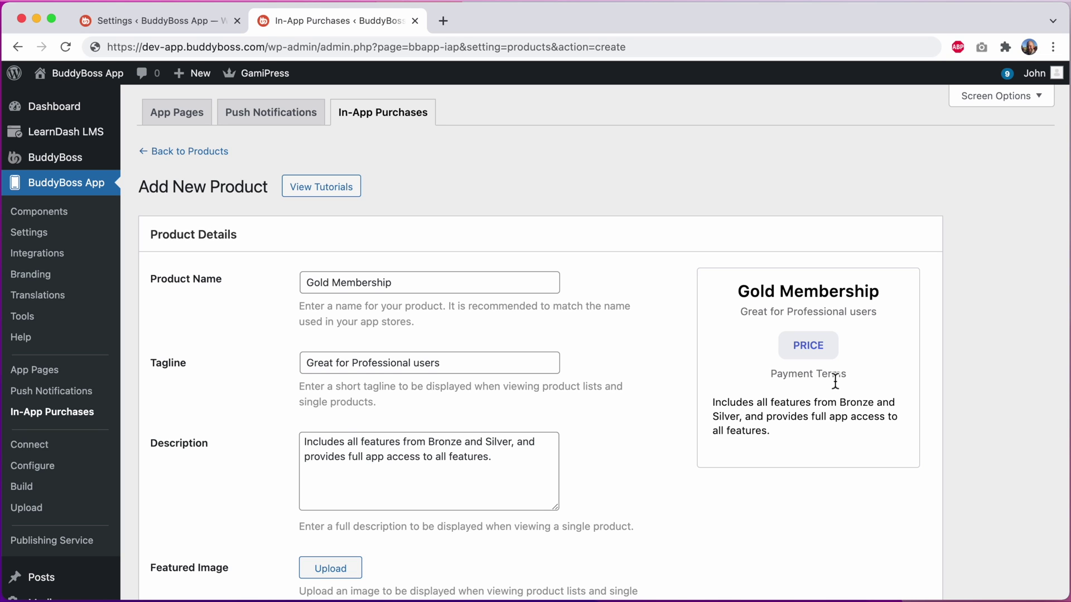
pyautogui.scroll(-5, 835, 382)
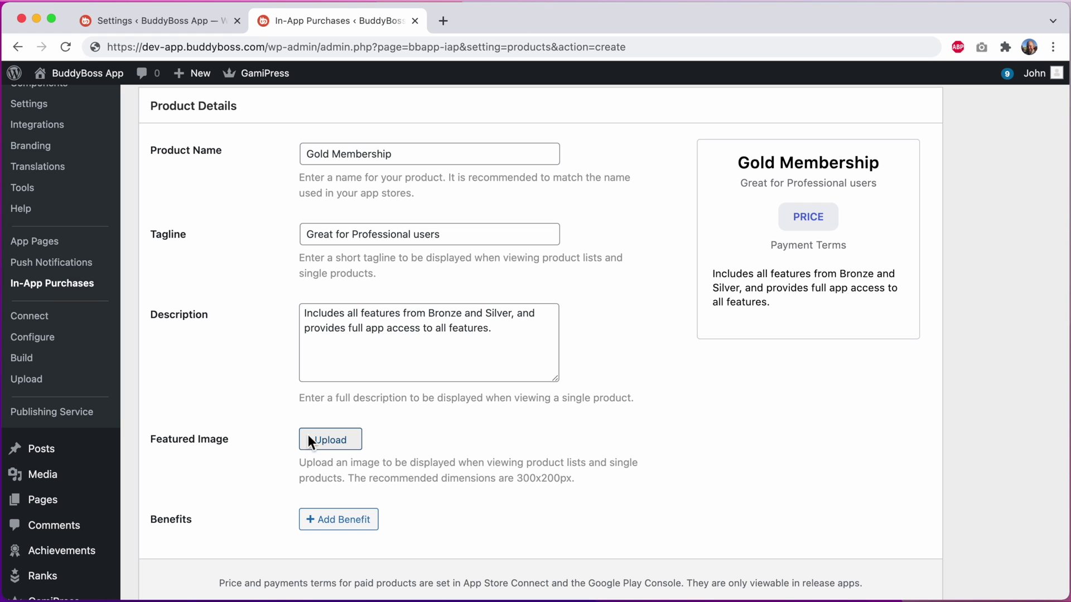
# Upload product-gold.png from the Desktop as the featured image.
pyautogui.click(323, 443)
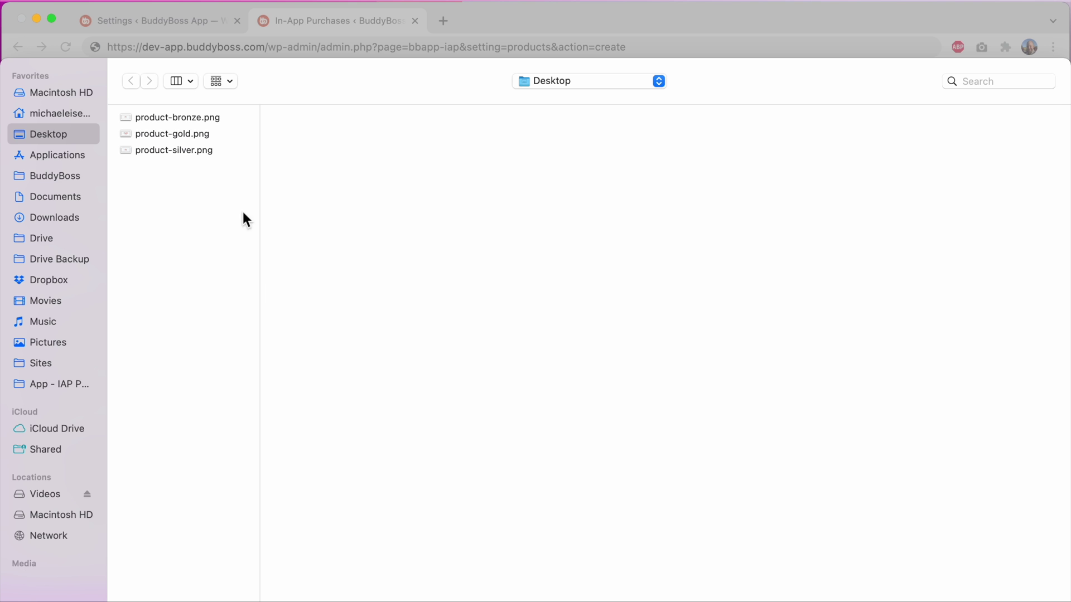
pyautogui.click(221, 118)
pyautogui.press('Down')
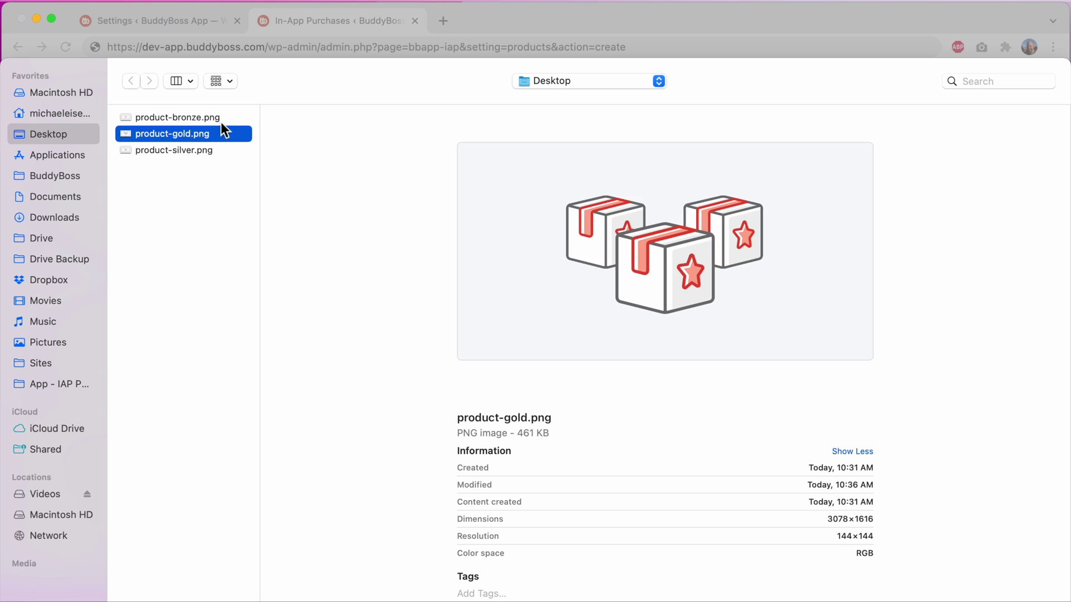
pyautogui.press('Return')
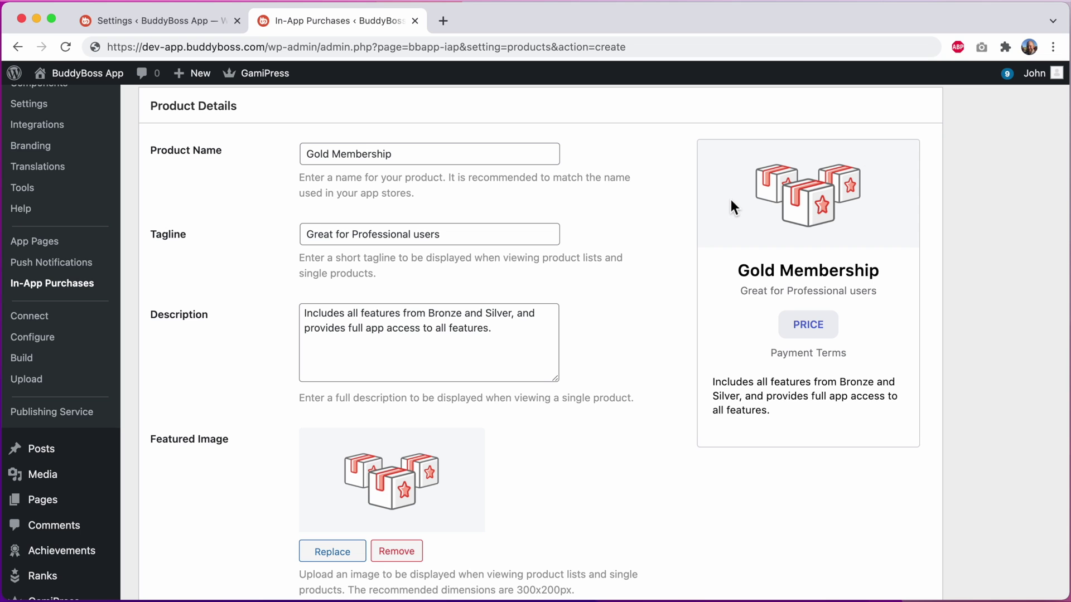
# Add the benefits 'All the Bronze Features' and 'All the Silver Features'.
pyautogui.scroll(-5, 730, 199)
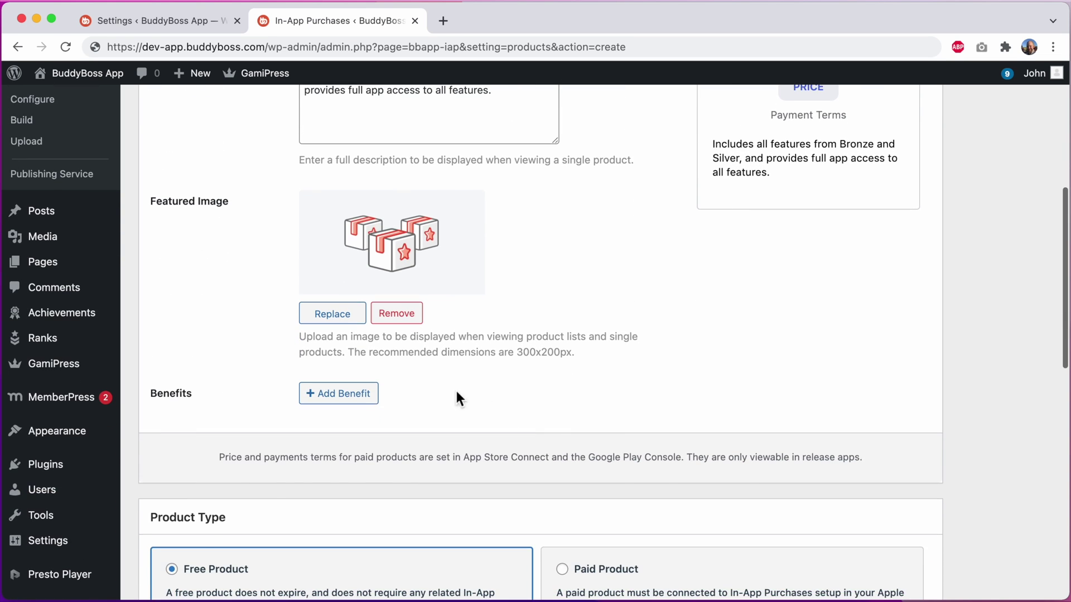
pyautogui.click(363, 396)
pyautogui.click(361, 391)
pyautogui.write('All the Bronze Features')
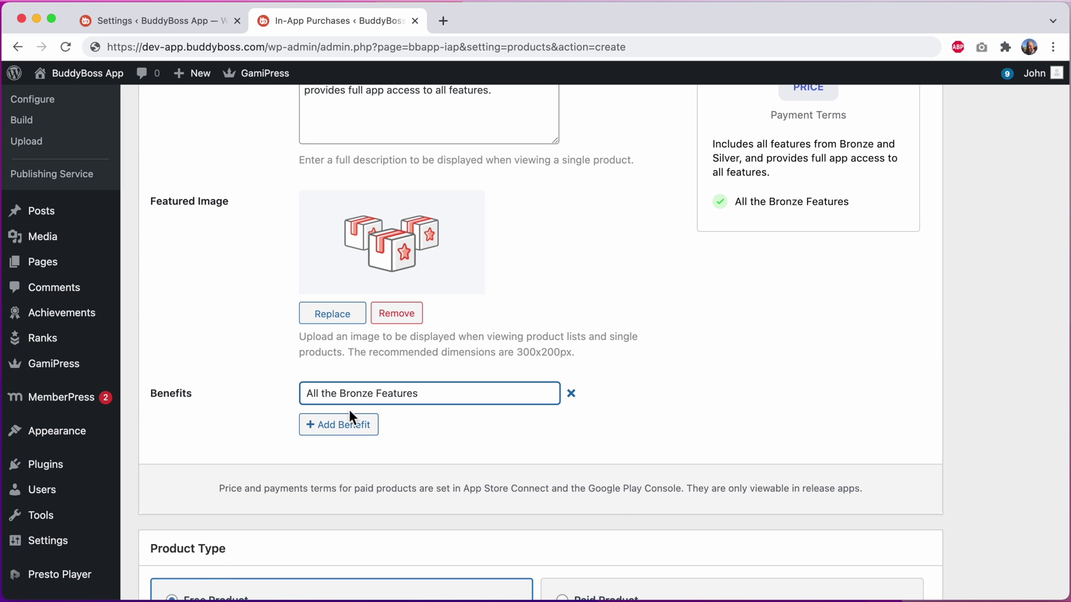
pyautogui.click(351, 420)
pyautogui.click(361, 424)
pyautogui.write('All the Silver Features')
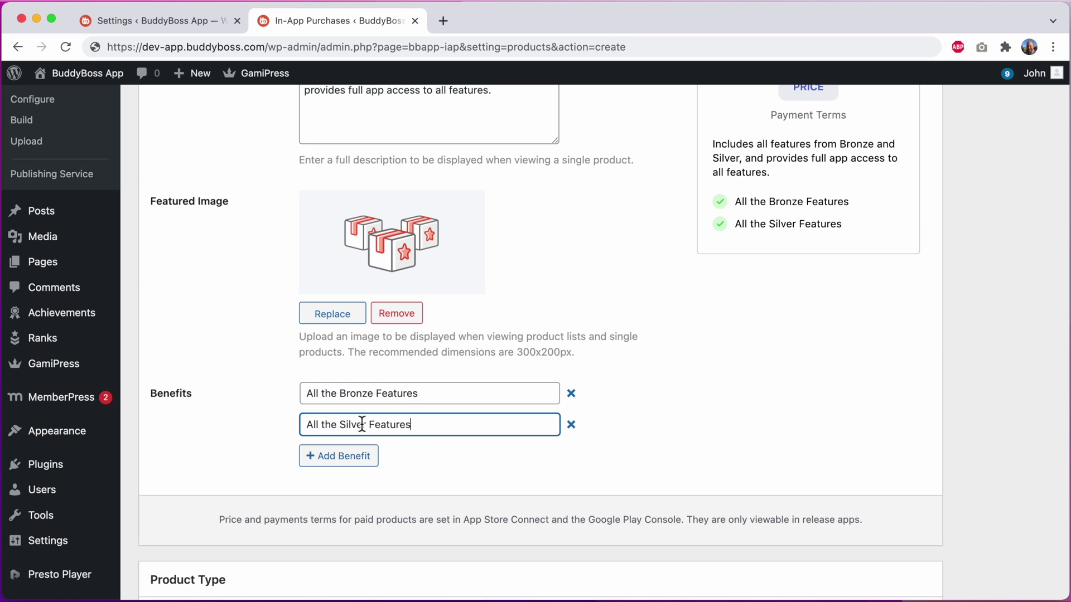
pyautogui.click(702, 353)
# Create the Gold Membership product with Add Product.
pyautogui.scroll(3, 704, 353)
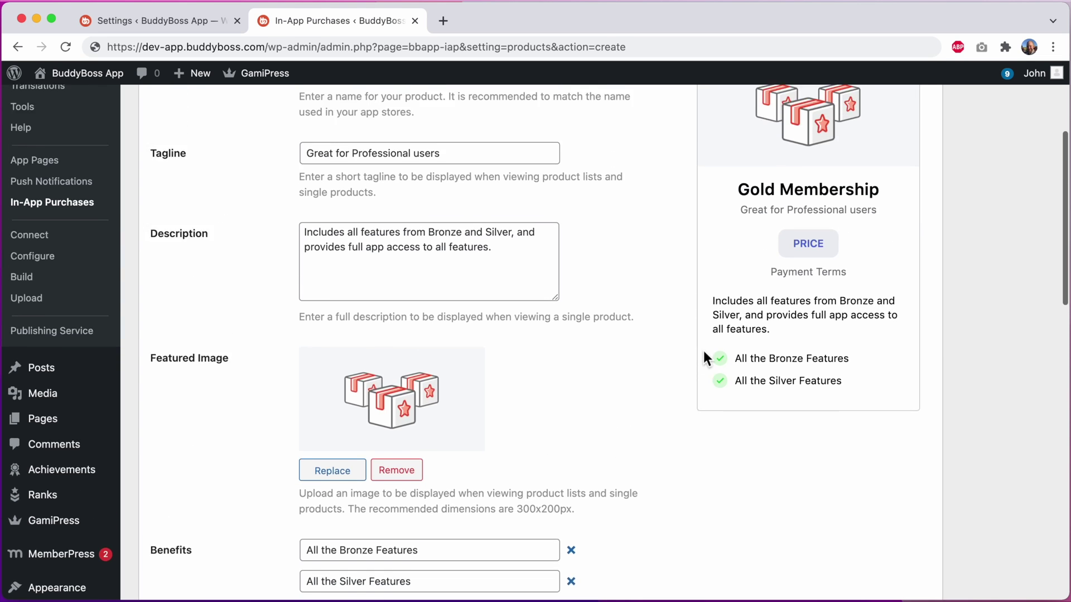
pyautogui.scroll(2, 704, 353)
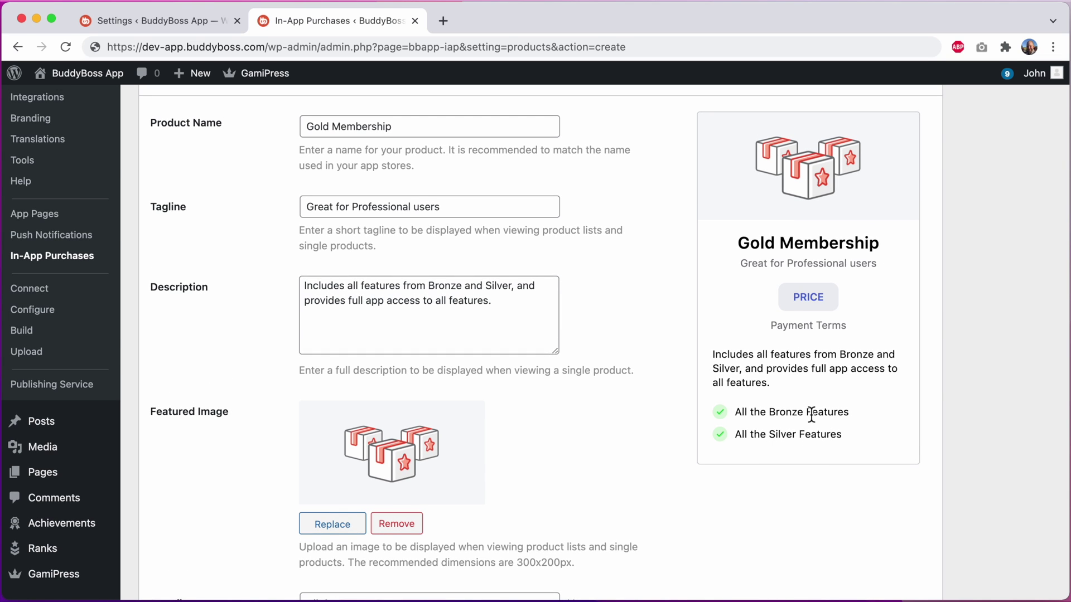
pyautogui.scroll(-20, 812, 414)
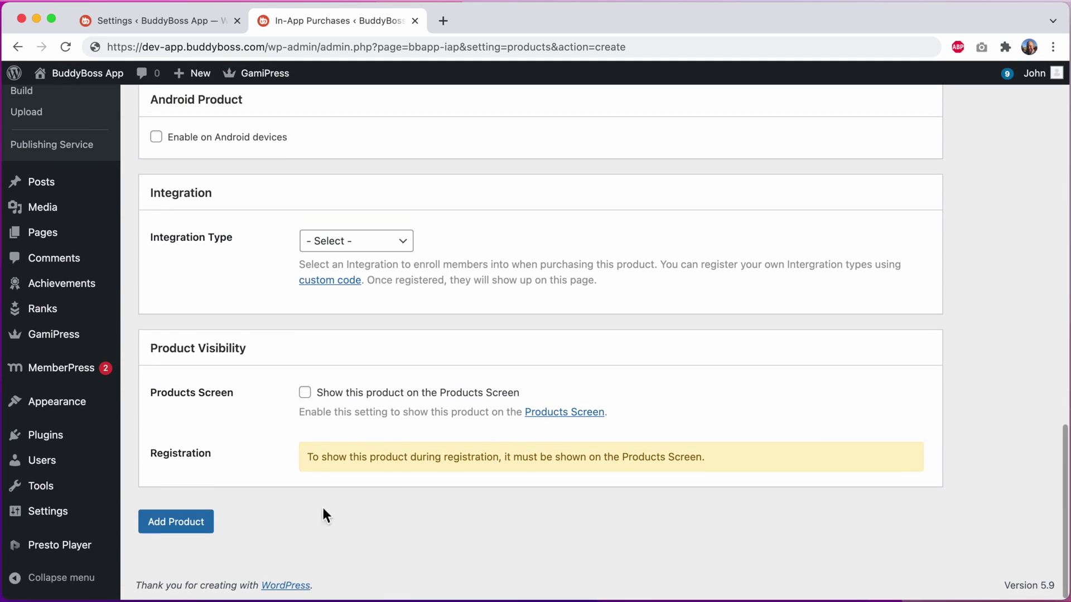
pyautogui.click(199, 525)
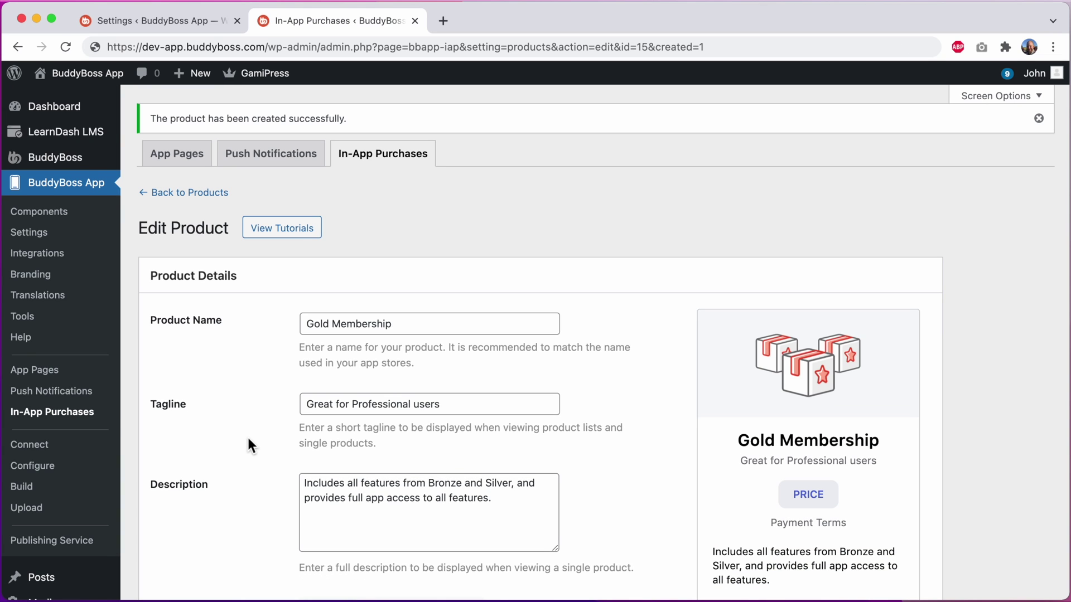
# Dismiss the success notice and copy the Gold Membership Deep Linking URL to the clipboard.
pyautogui.click(1038, 120)
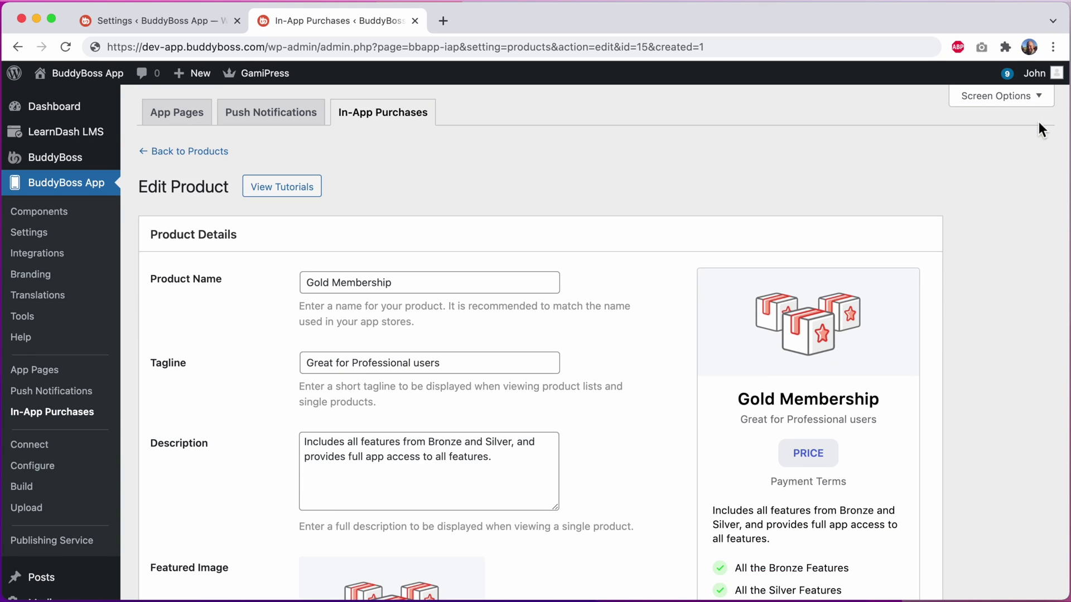
pyautogui.scroll(-4, 1038, 126)
pyautogui.scroll(-6, 1038, 124)
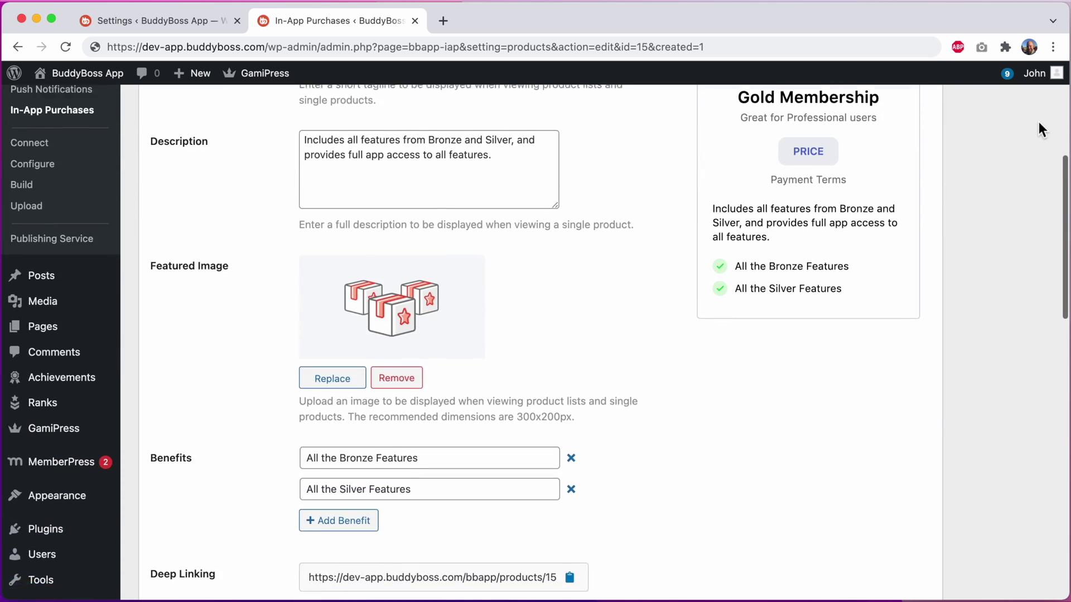
pyautogui.scroll(-1, 1038, 129)
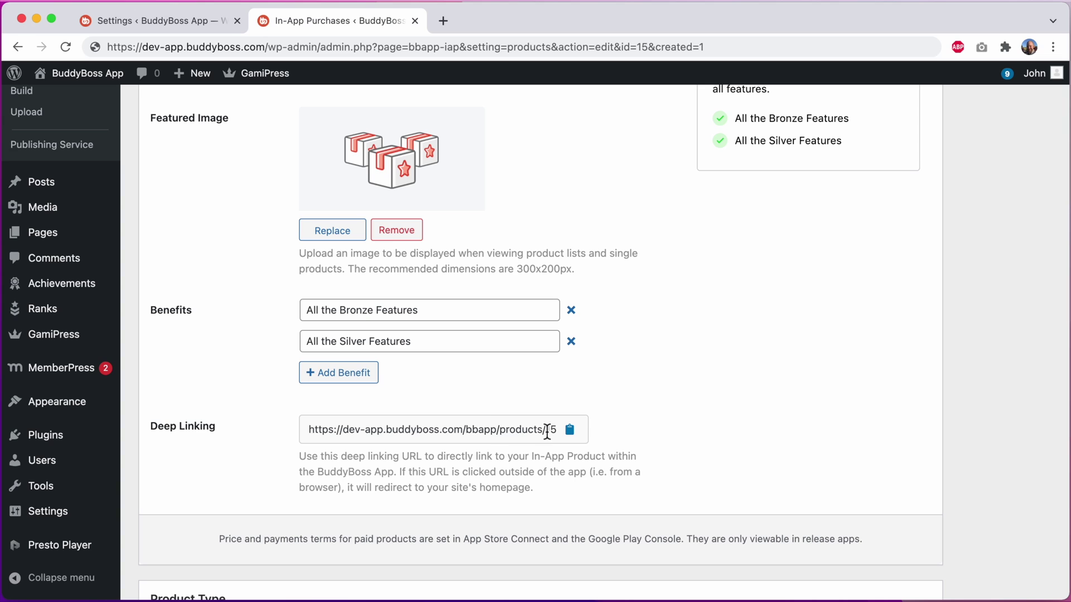
pyautogui.click(570, 431)
pyautogui.scroll(-6, 630, 390)
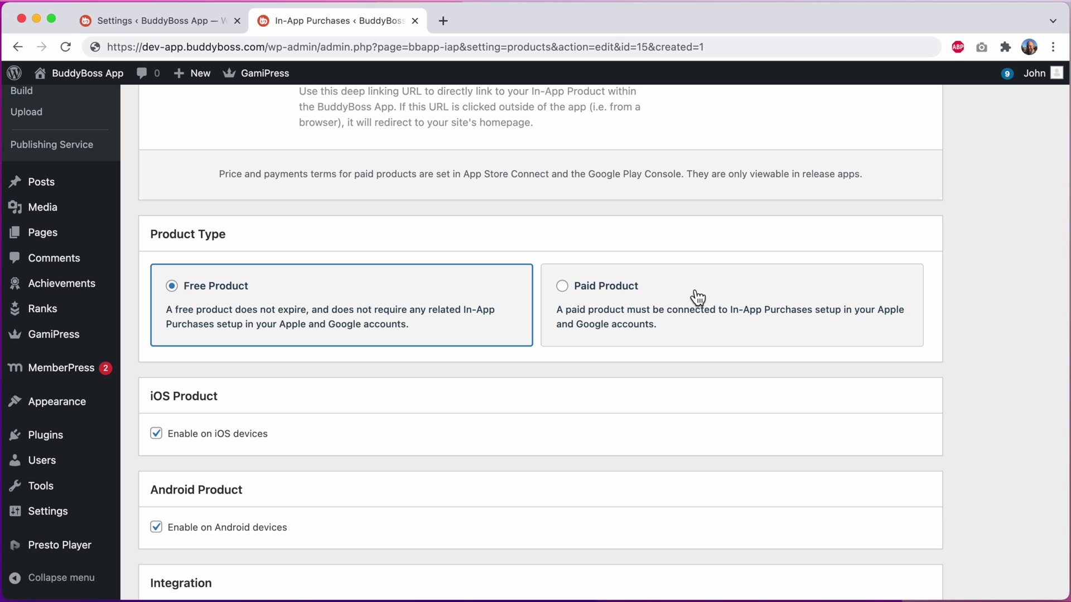
pyautogui.scroll(-3, 697, 297)
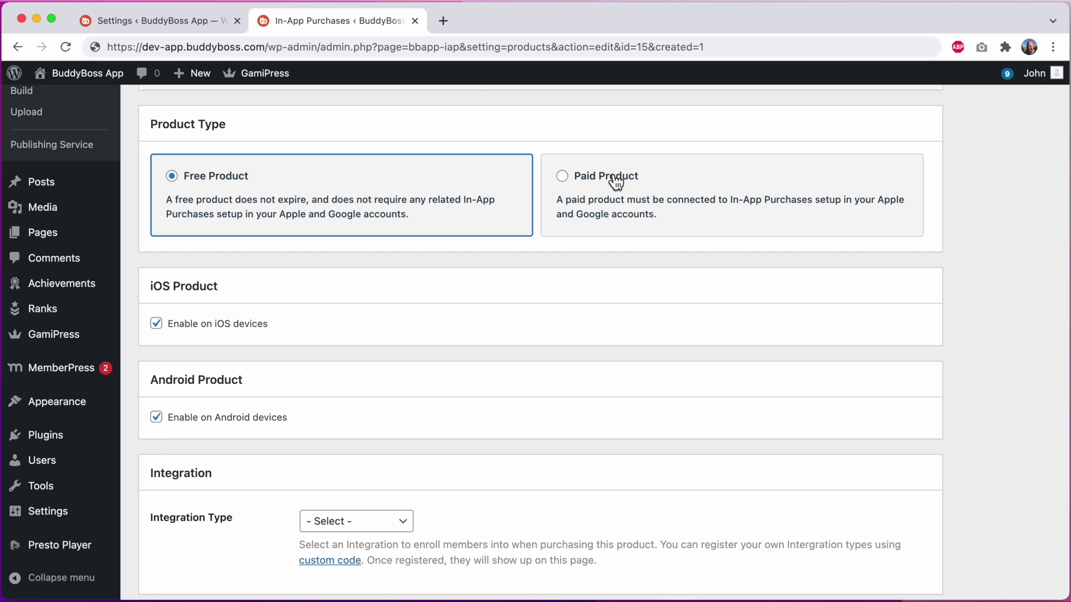
pyautogui.click(634, 178)
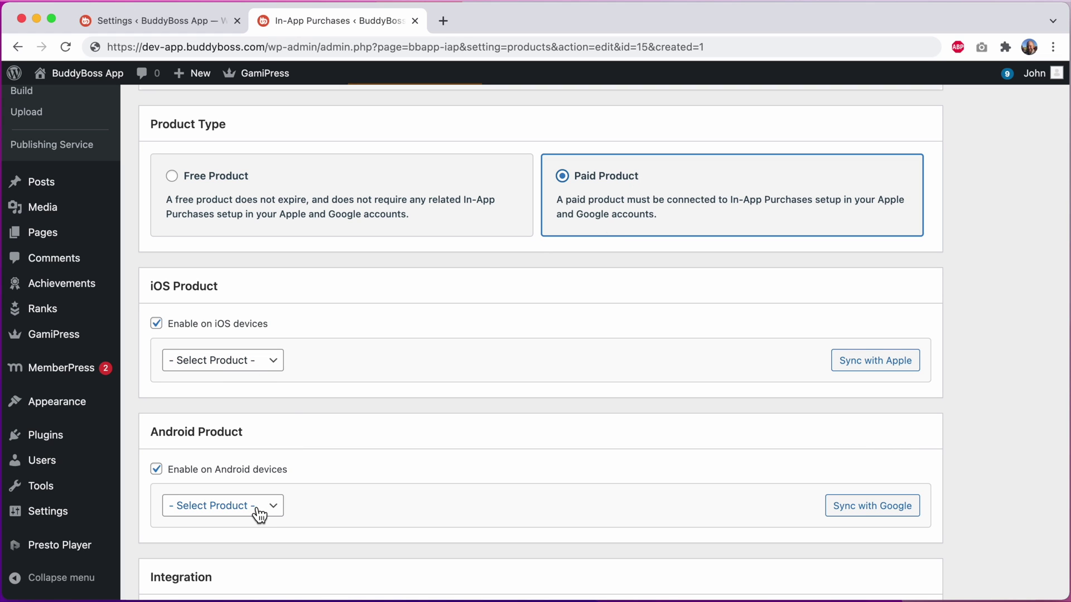
# Link the product to the Gold Membership store product on both iOS and Android.
pyautogui.click(261, 370)
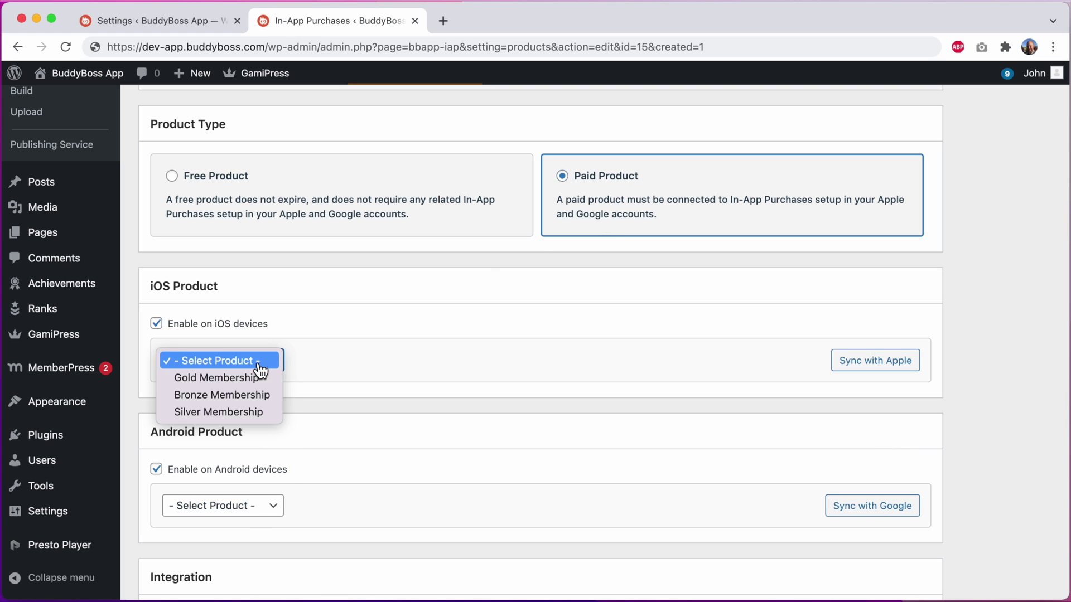
pyautogui.click(245, 381)
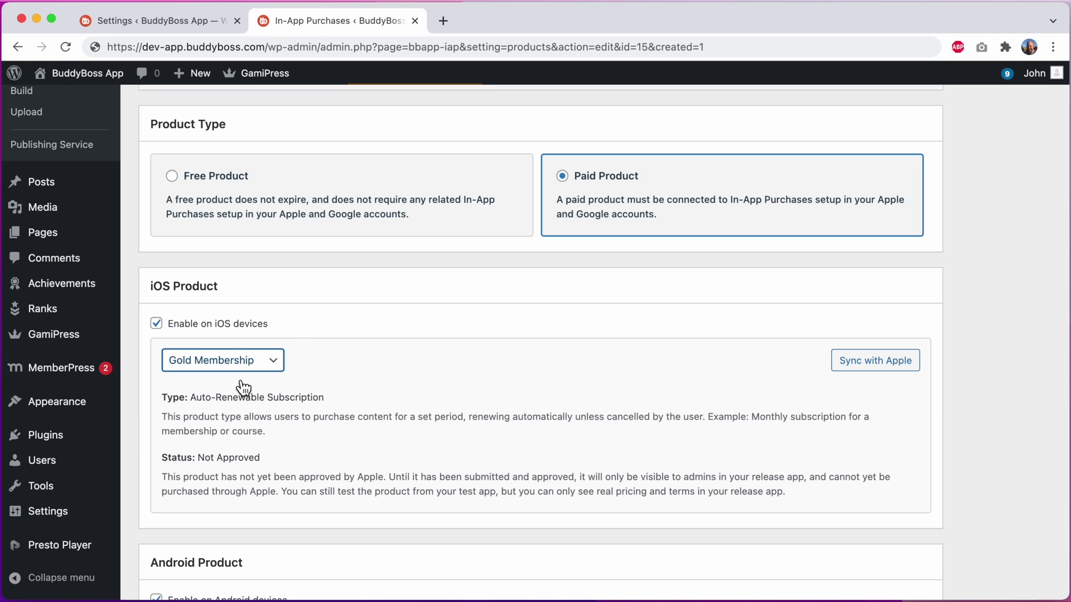
pyautogui.scroll(-1, 244, 385)
pyautogui.scroll(-5, 241, 387)
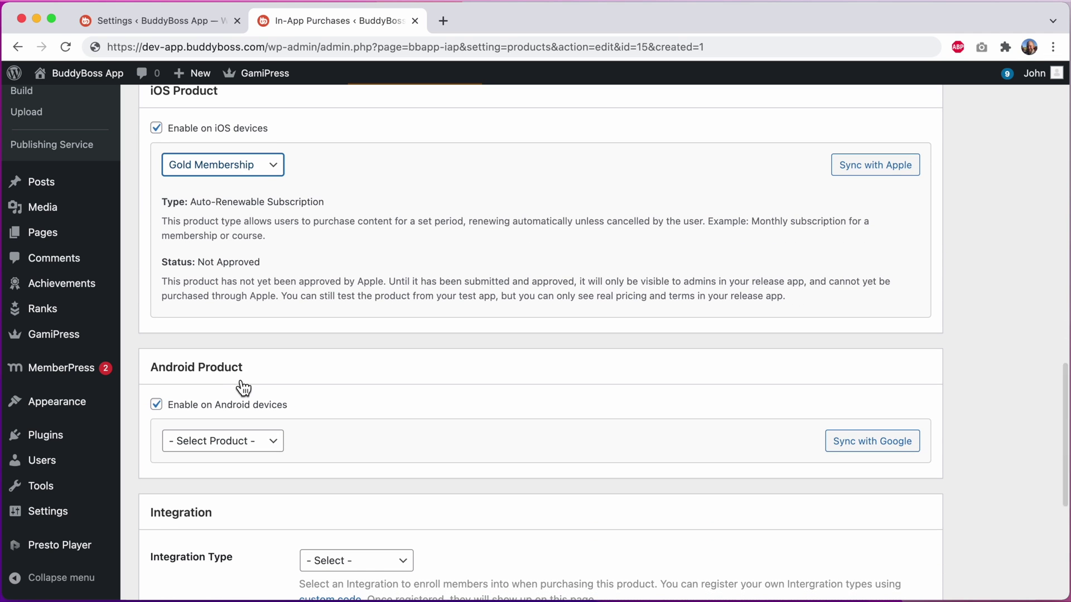
pyautogui.click(215, 442)
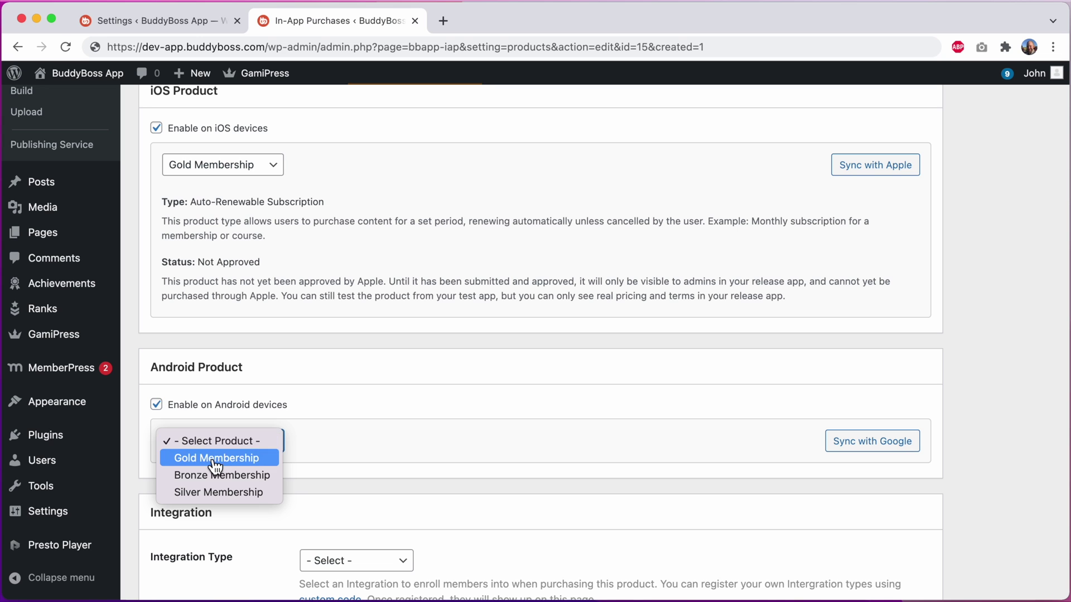
pyautogui.click(215, 460)
pyautogui.scroll(-5, 256, 485)
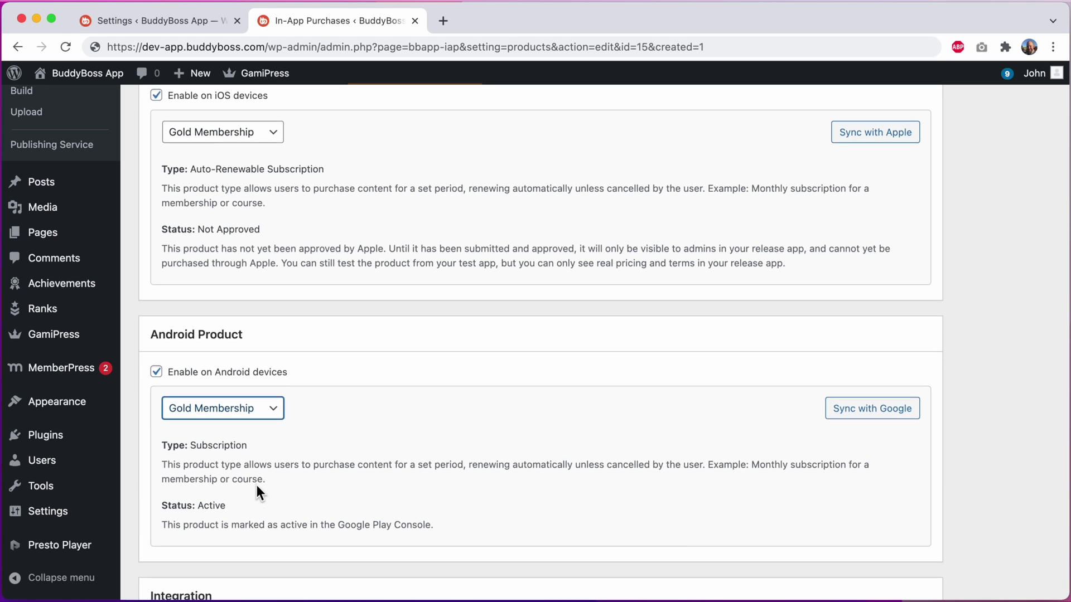
pyautogui.scroll(-2, 257, 486)
# Set integration type Membership via MemberPress, enrolling buyers into Gold Membership (#7873).
pyautogui.scroll(-1, 260, 477)
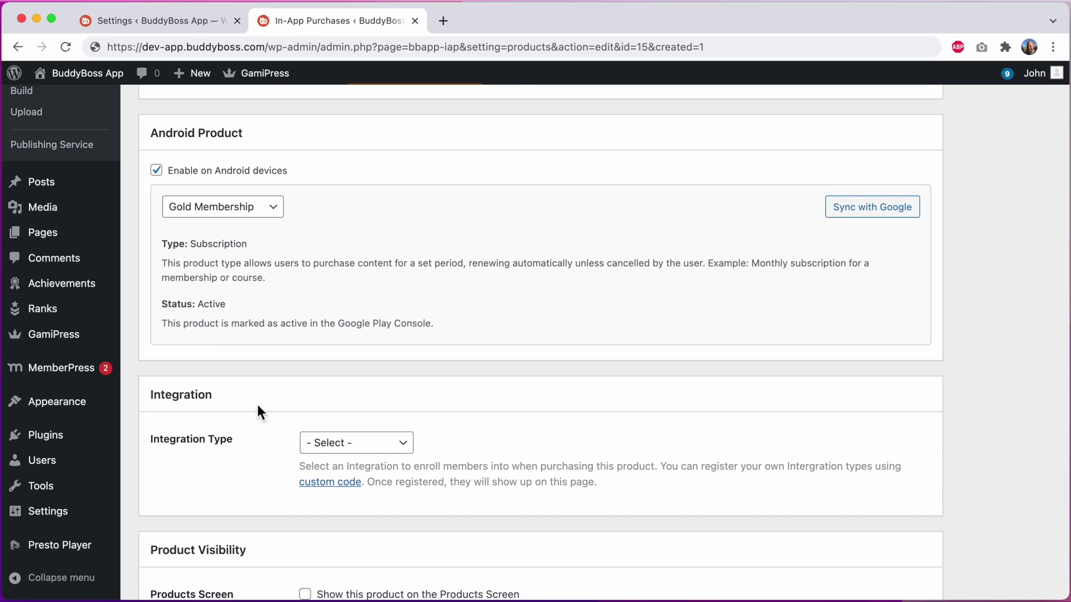
pyautogui.scroll(-2, 325, 411)
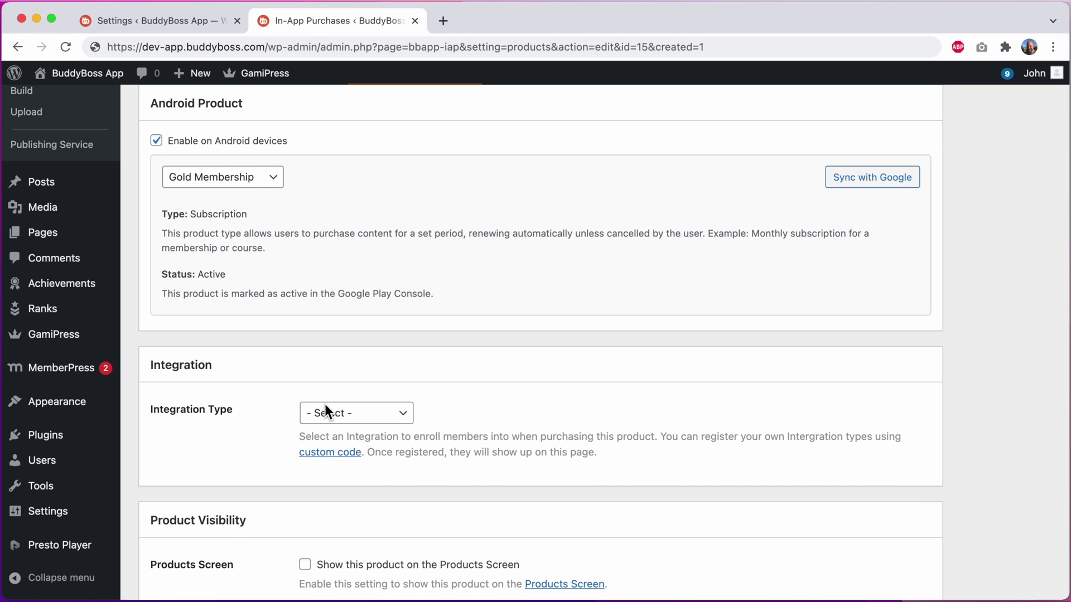
pyautogui.click(360, 399)
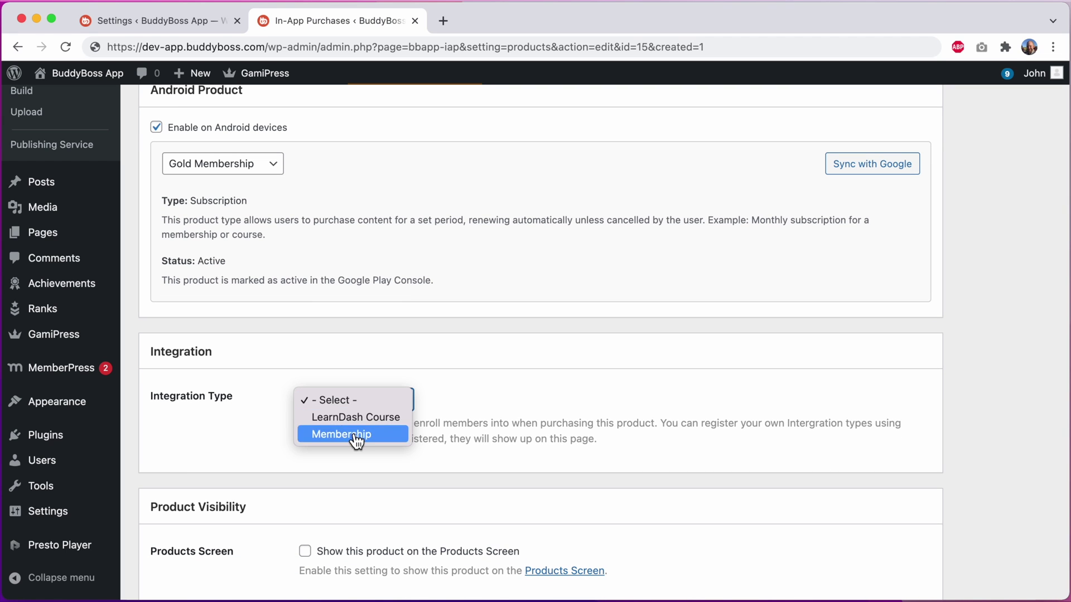
pyautogui.click(353, 435)
pyautogui.click(481, 406)
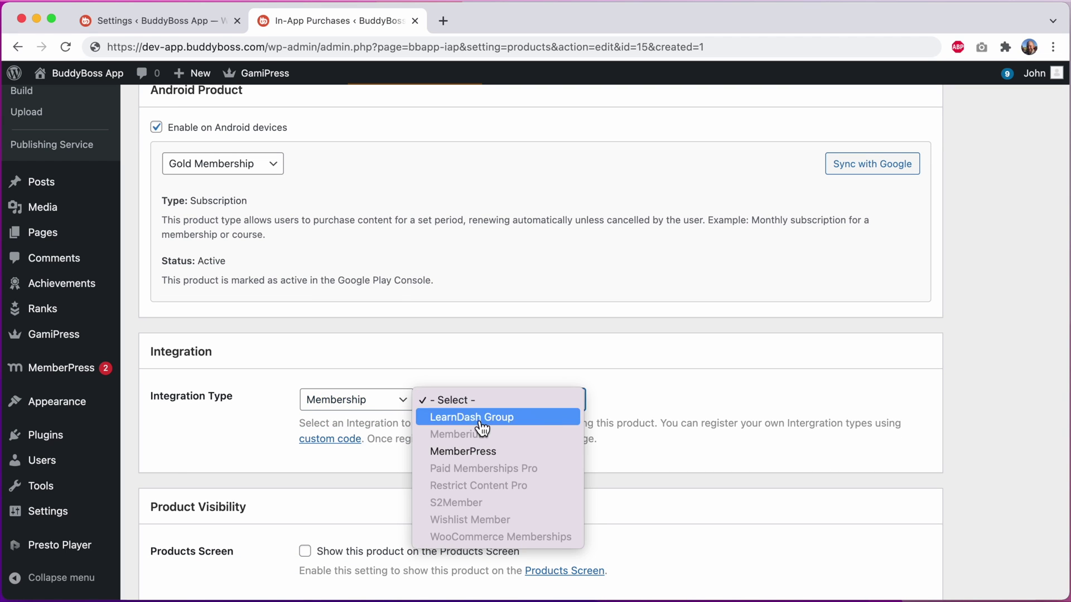
pyautogui.click(471, 452)
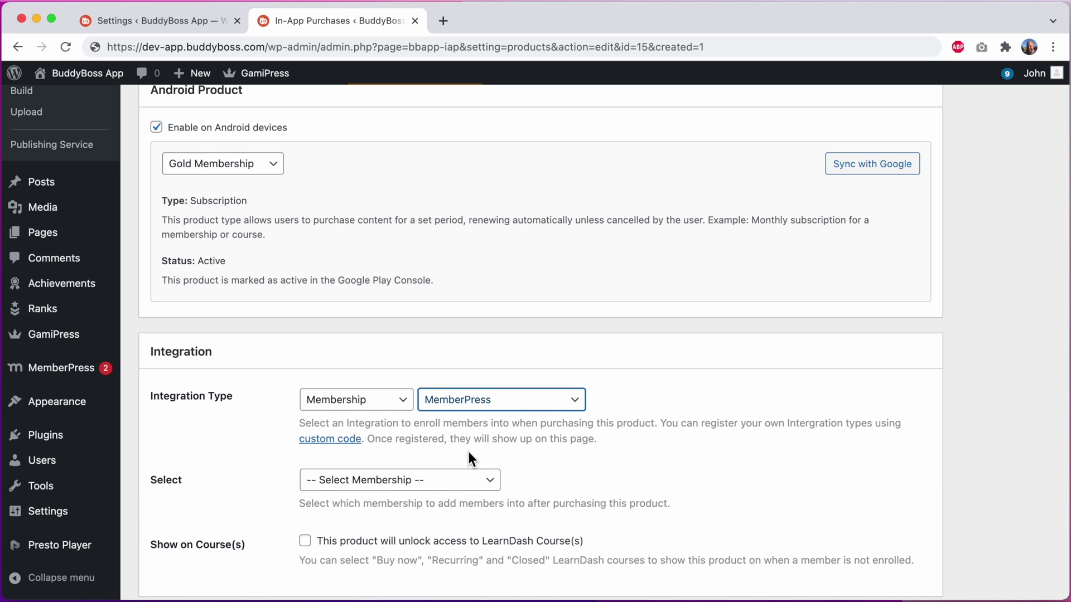
pyautogui.scroll(-3, 469, 453)
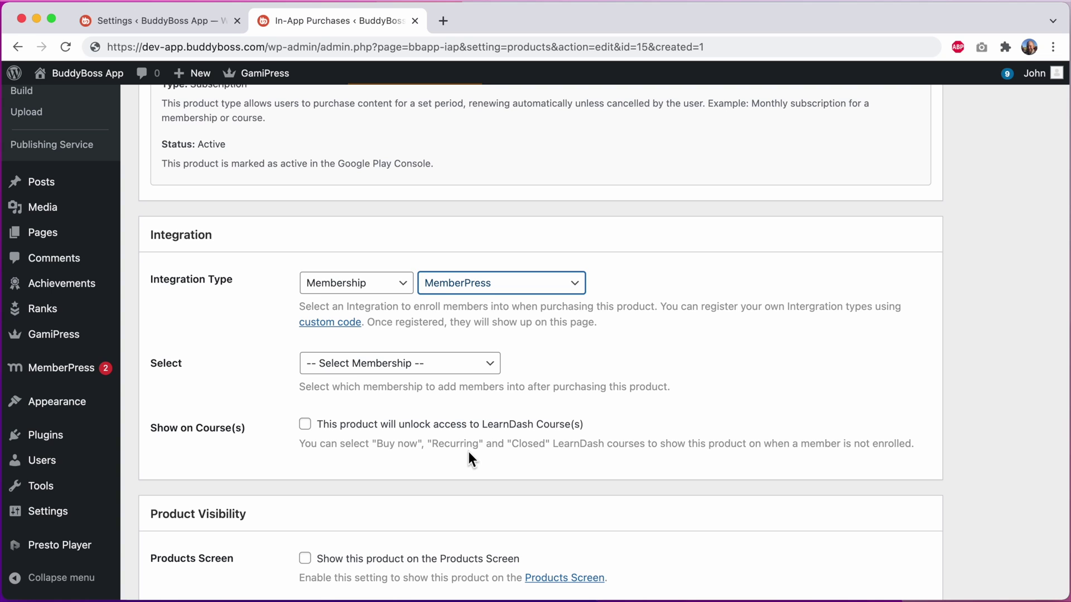
pyautogui.click(432, 367)
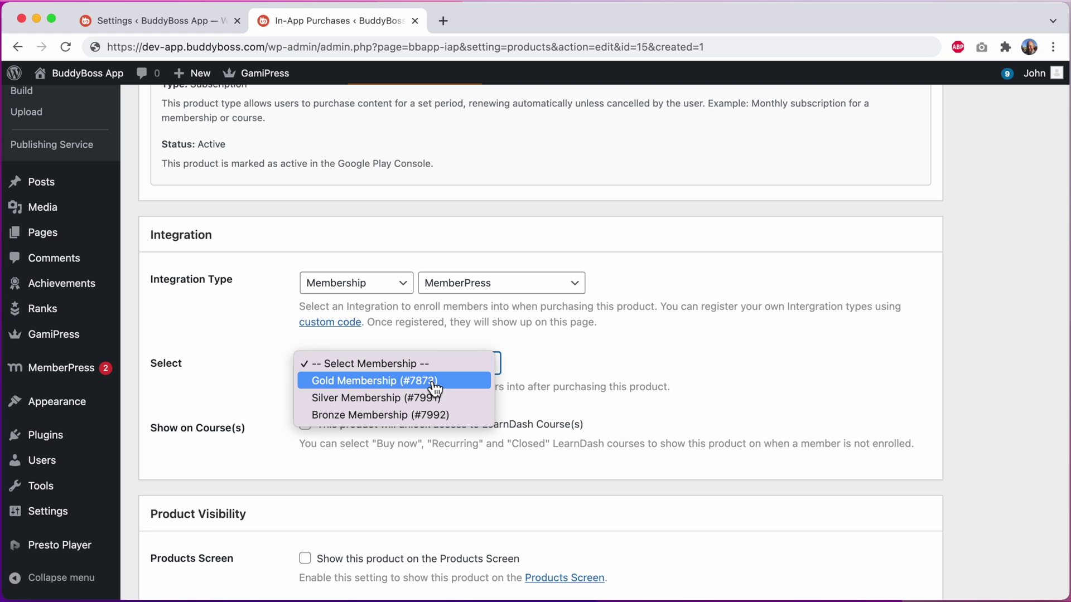
pyautogui.click(426, 383)
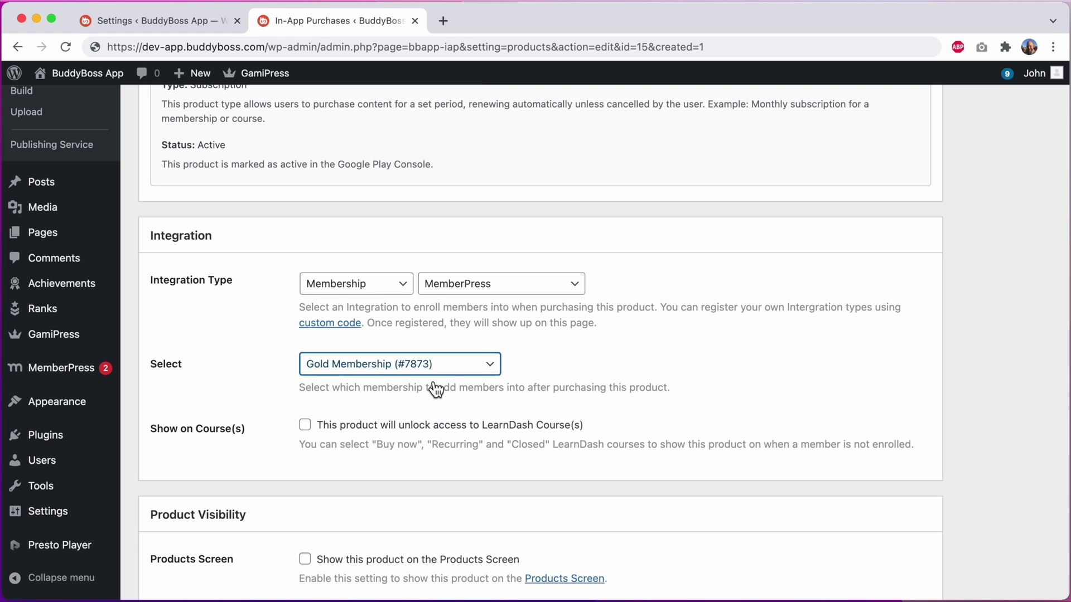
# Tick 'This product will unlock access to LearnDash Course(s)' for All Courses.
pyautogui.click(433, 390)
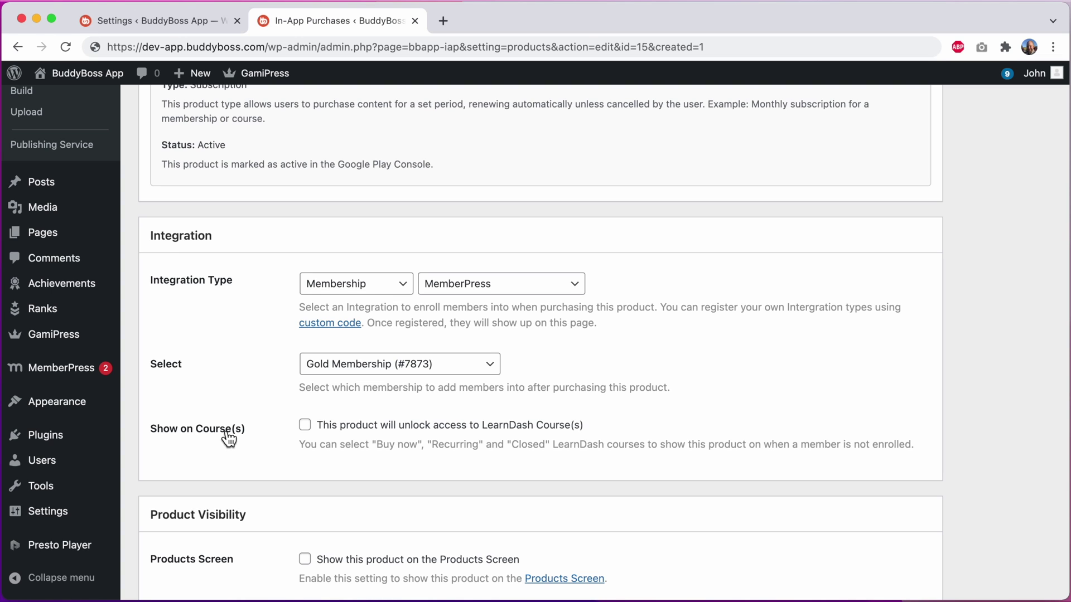
pyautogui.click(305, 425)
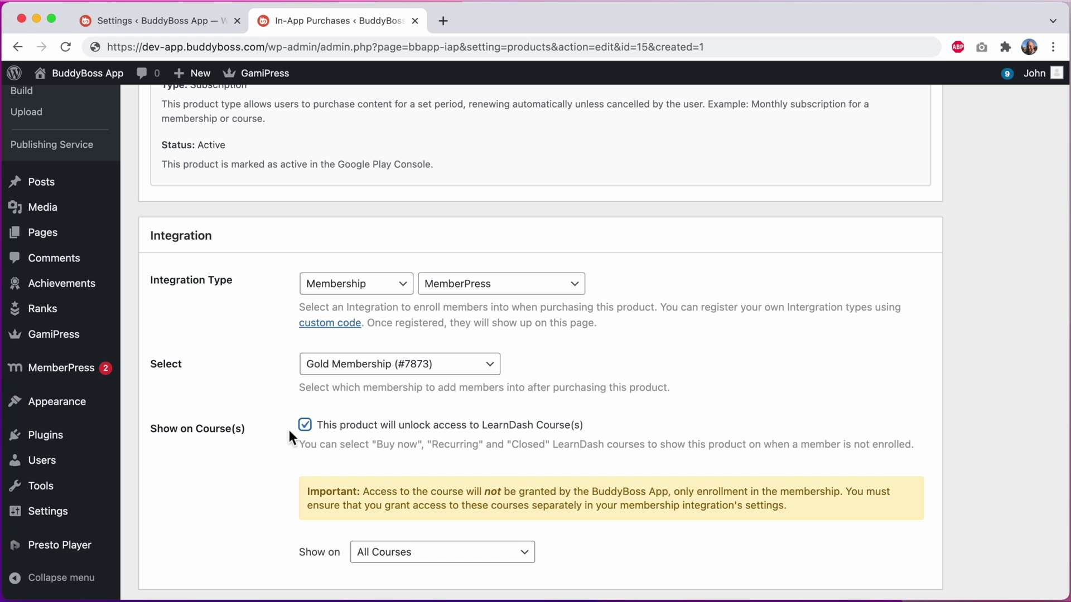
# Scroll down past the LearnDash course settings on the product form.
pyautogui.scroll(-3, 283, 430)
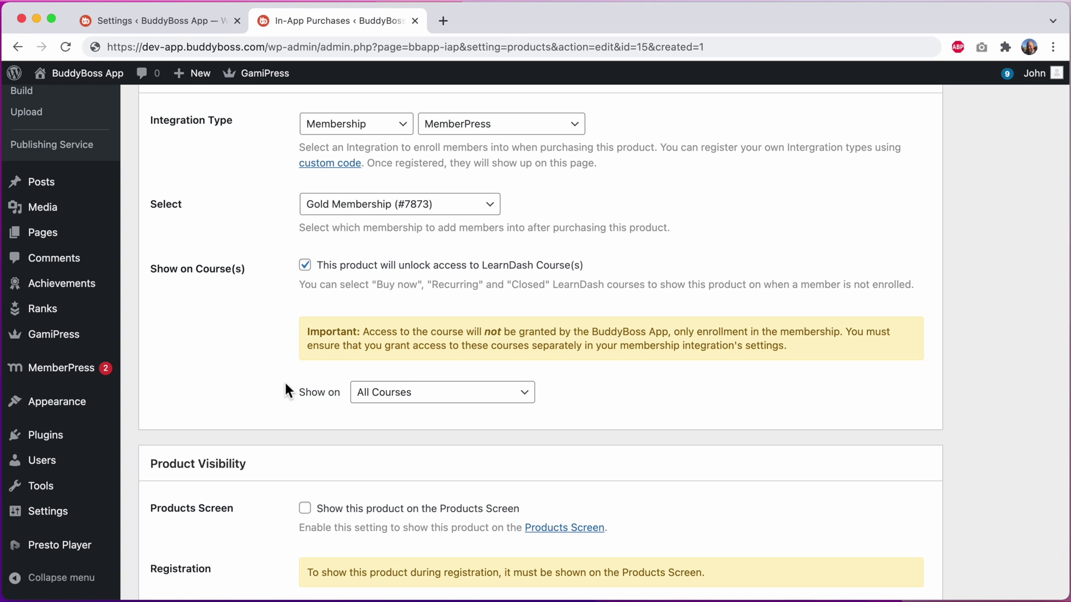
# Limit the product to specific courses: Animation and VFX and Intro to JS: Drawing & Animation.
pyautogui.click(448, 401)
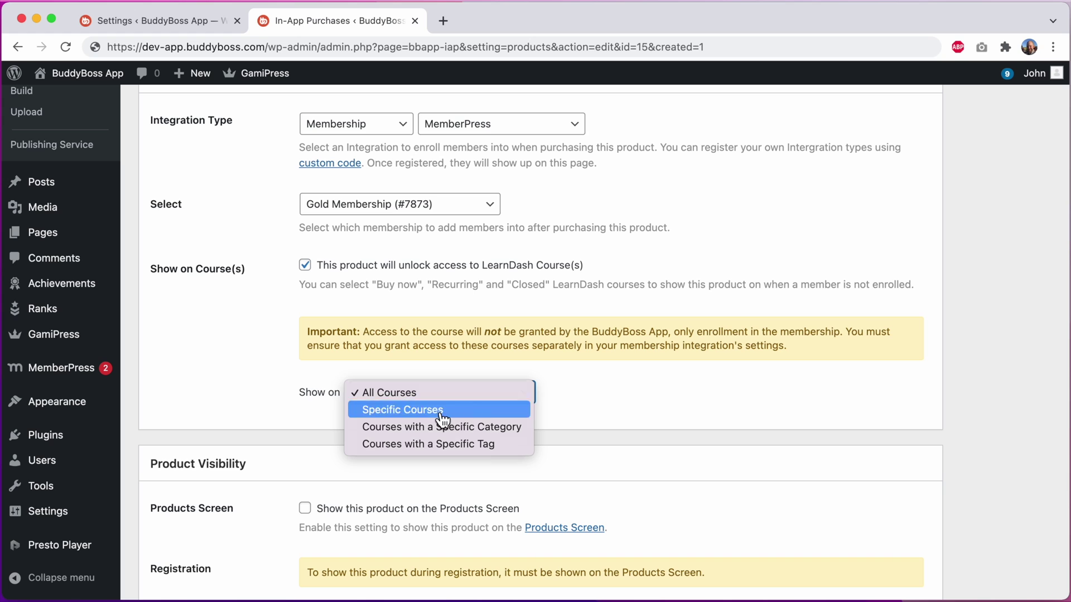
pyautogui.click(438, 413)
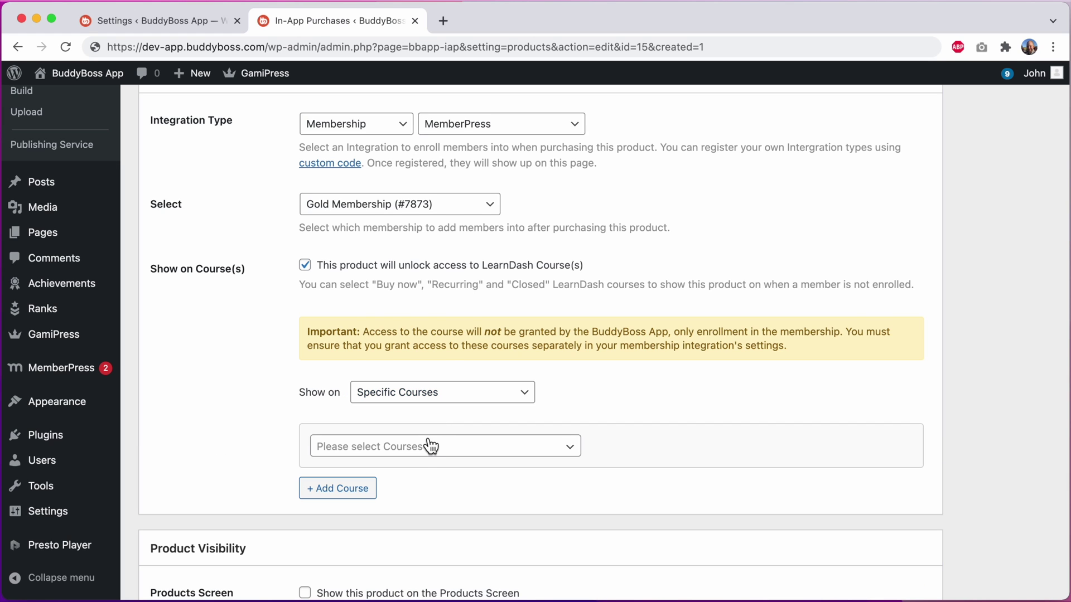
pyautogui.click(430, 447)
pyautogui.click(428, 366)
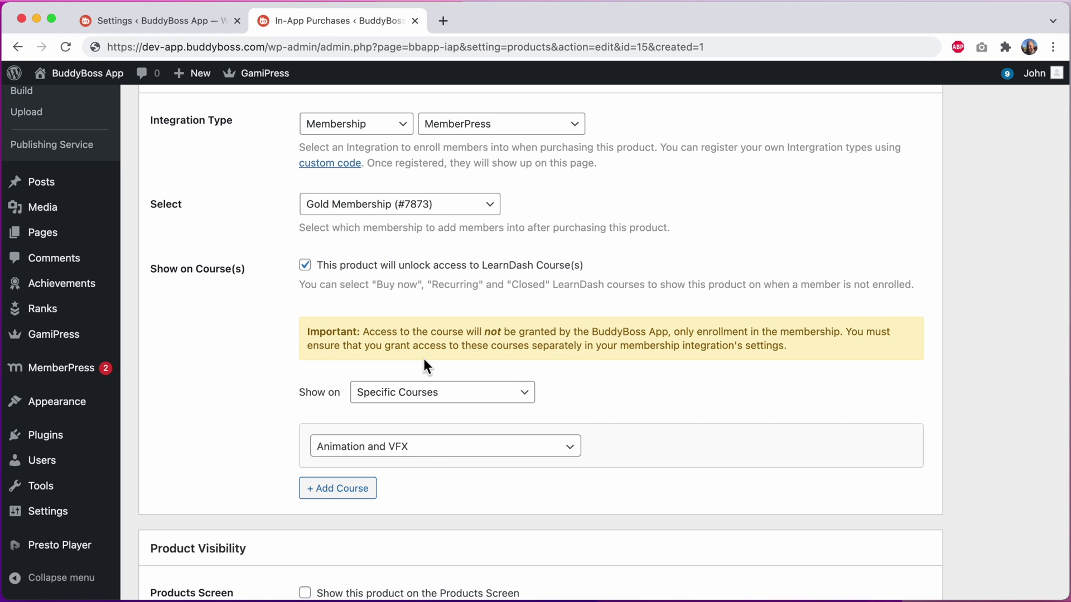
pyautogui.click(357, 488)
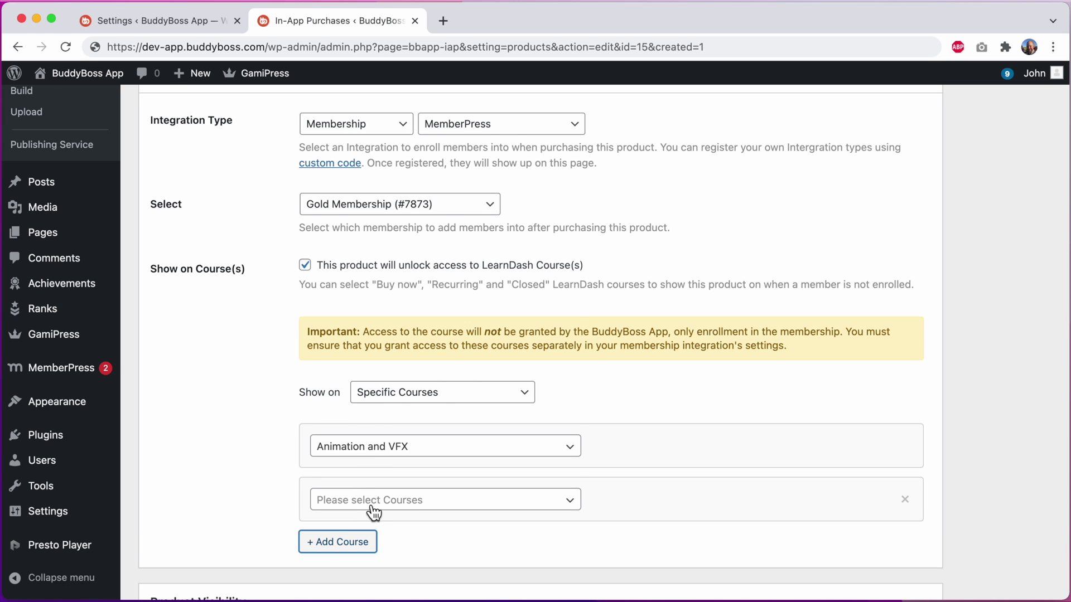
pyautogui.click(372, 502)
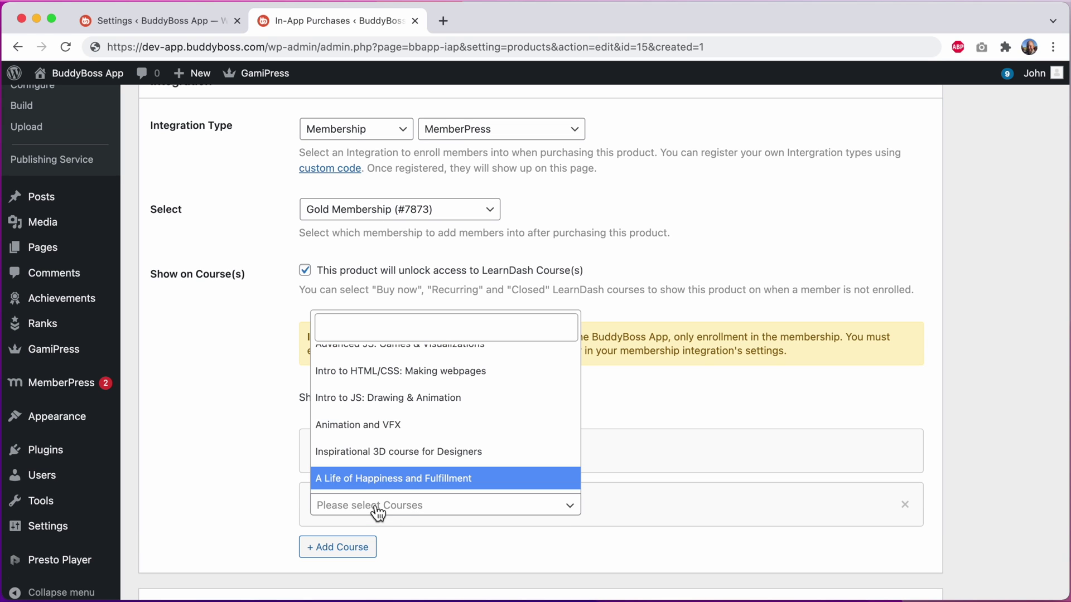
pyautogui.click(397, 397)
# Switch Show on to courses in the Programming Language and Home Economics categories.
pyautogui.click(418, 405)
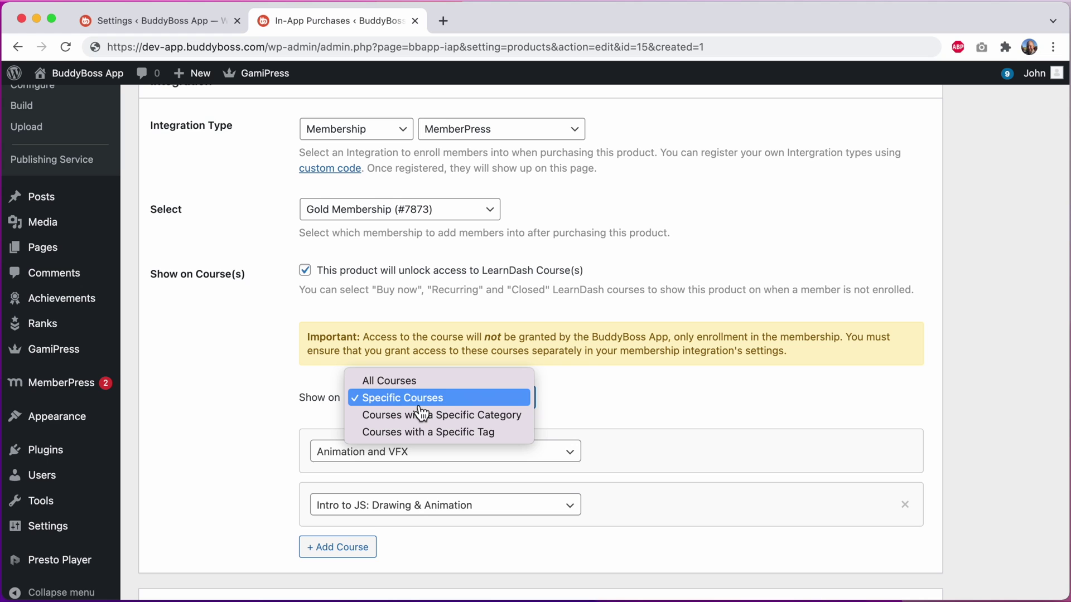
pyautogui.click(431, 415)
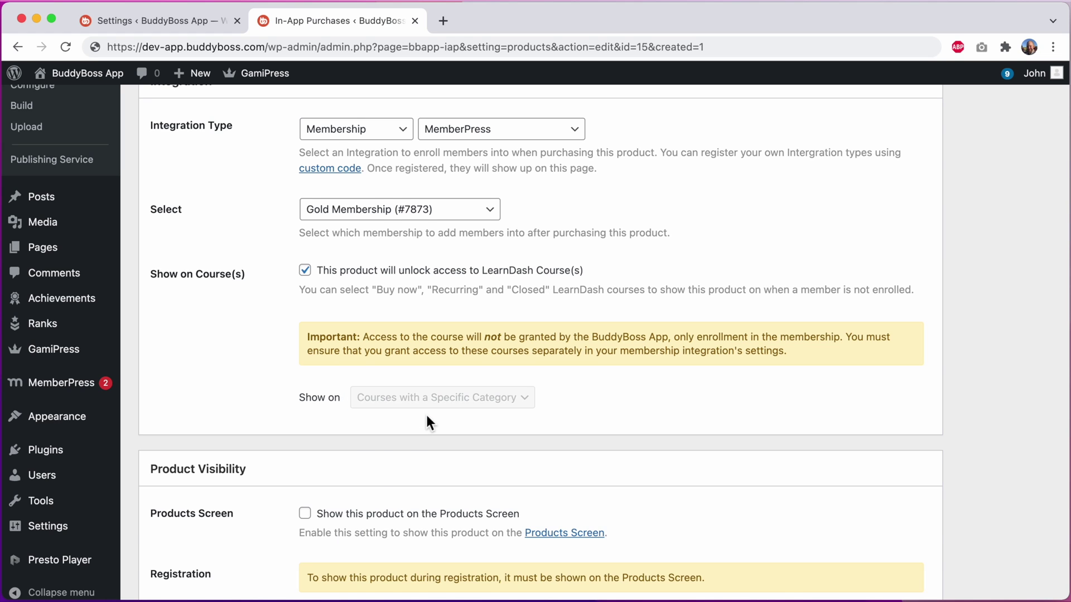
pyautogui.click(411, 449)
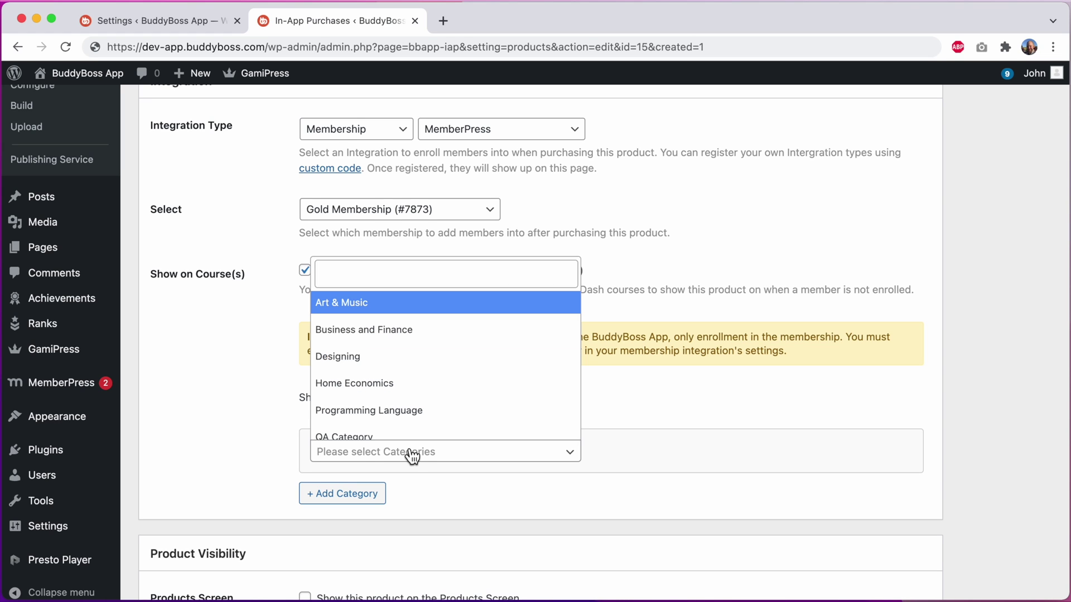
pyautogui.click(417, 411)
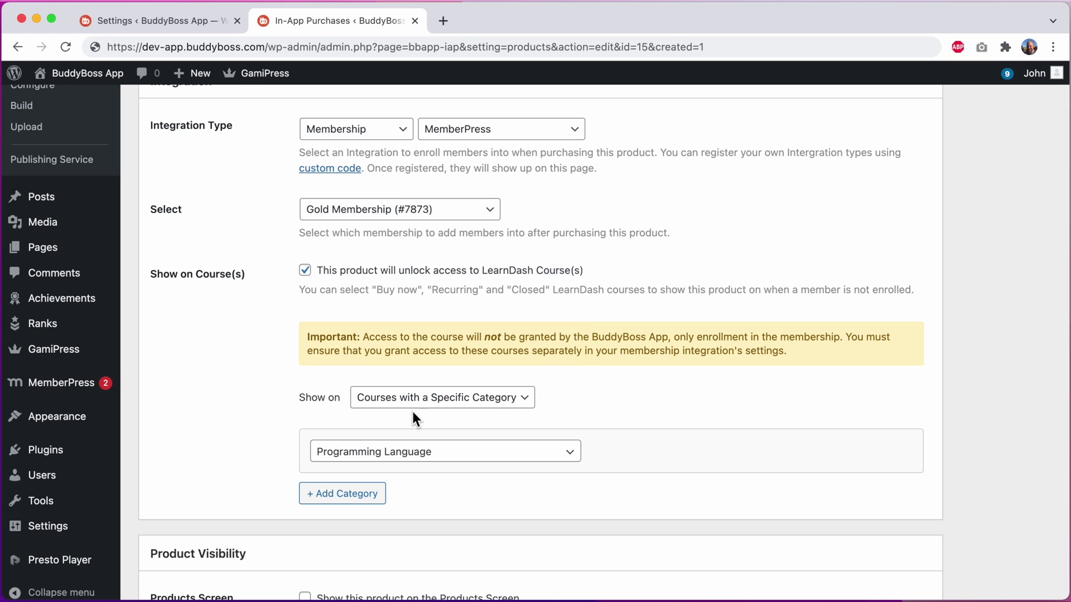
pyautogui.click(359, 494)
pyautogui.click(377, 507)
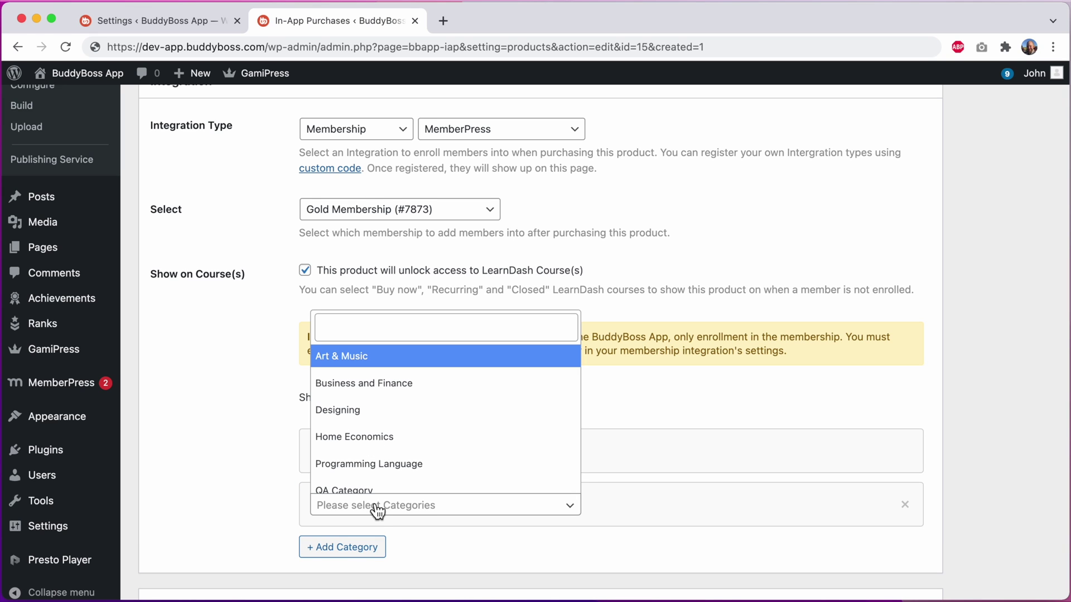
pyautogui.click(399, 443)
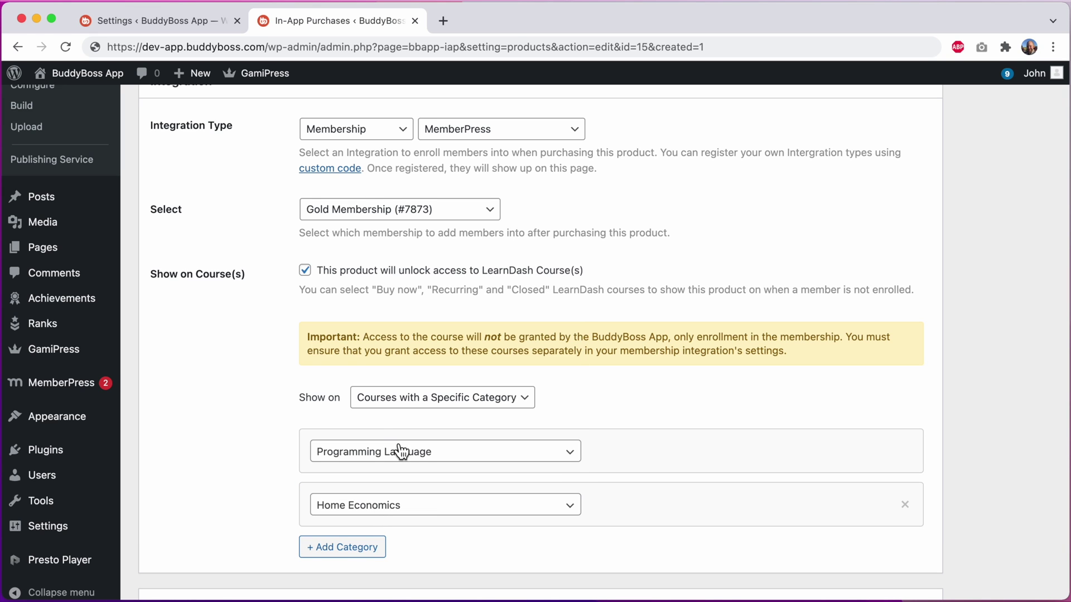
pyautogui.click(435, 400)
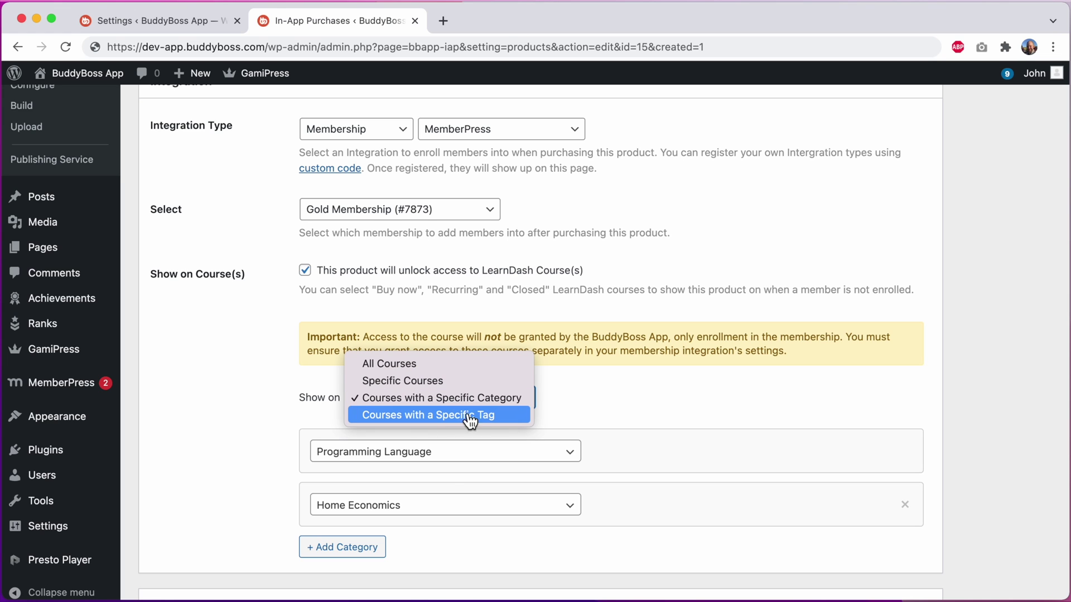
pyautogui.click(565, 424)
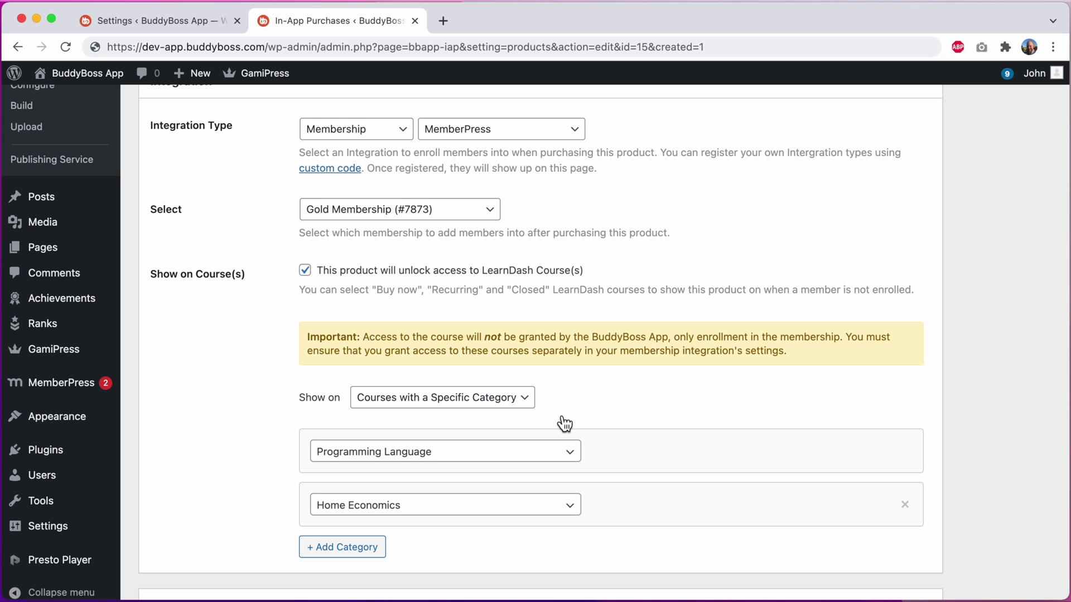
pyautogui.scroll(-6, 564, 424)
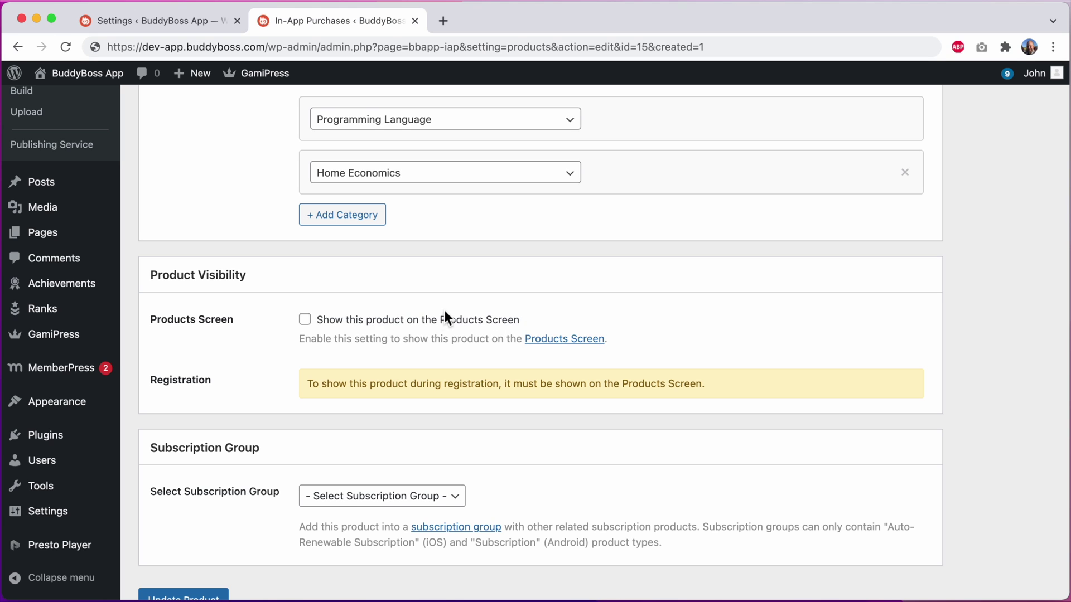
# Tick 'Show this product on the Products Screen' and review the in-app purchase registration settings.
pyautogui.click(305, 320)
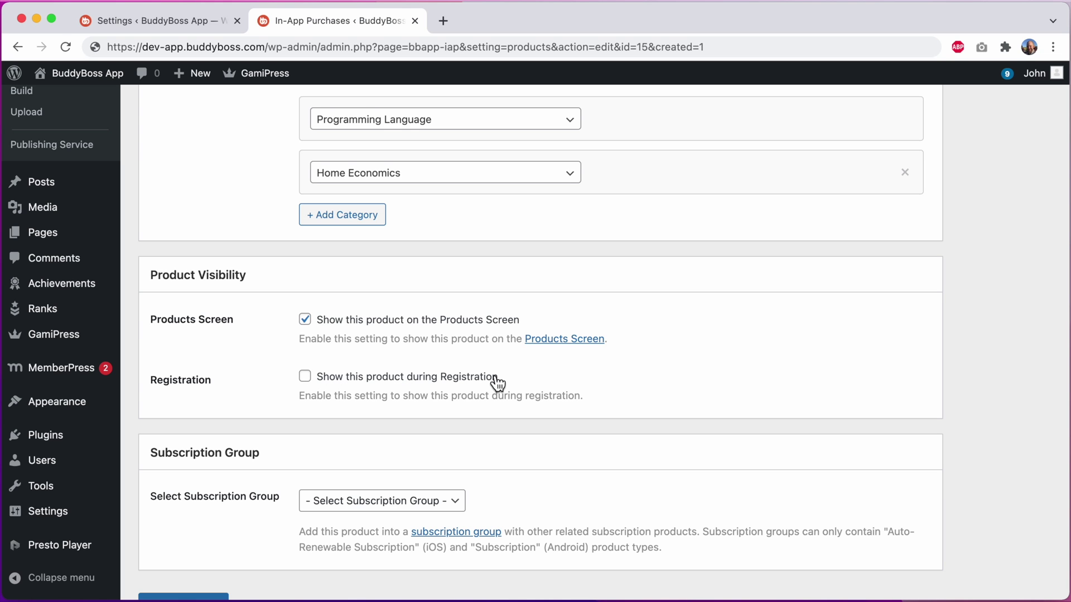
pyautogui.click(190, 24)
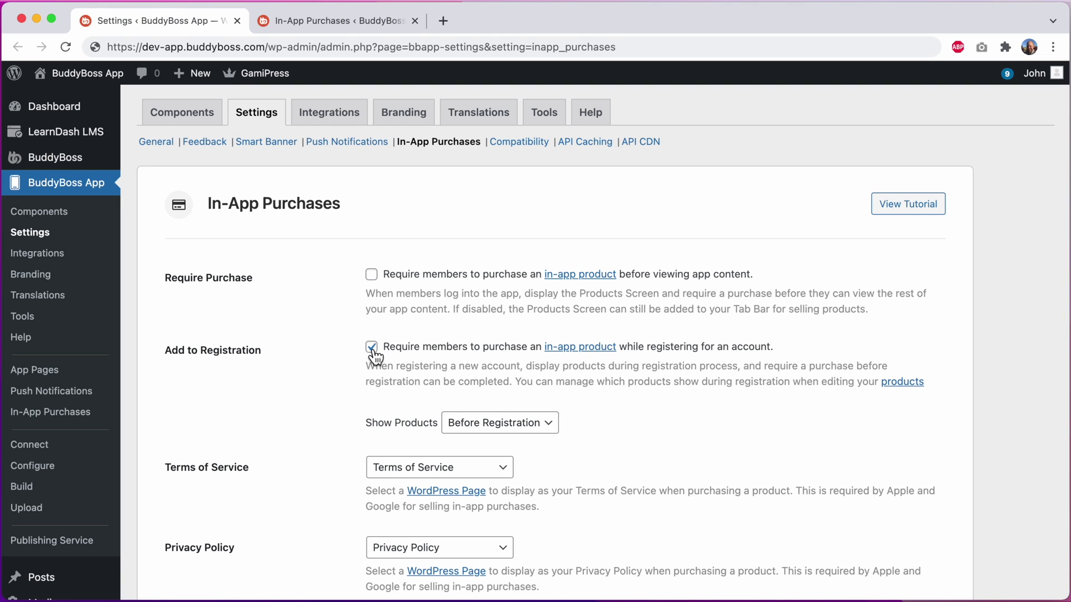
pyautogui.click(328, 23)
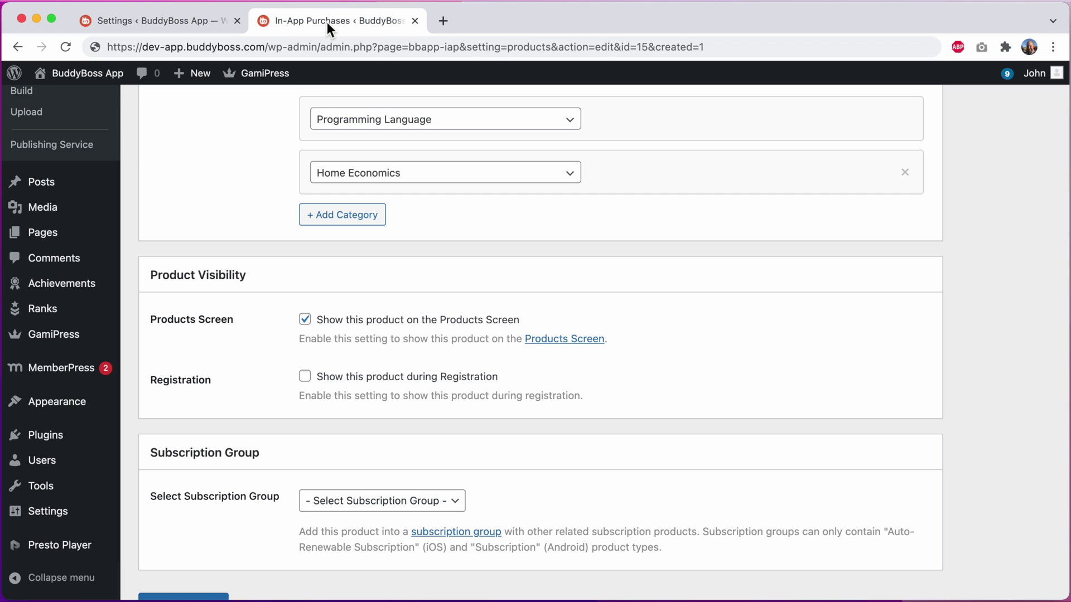
# Keep Products Screen visibility on and tick 'Show this product during Registration'.
pyautogui.click(306, 321)
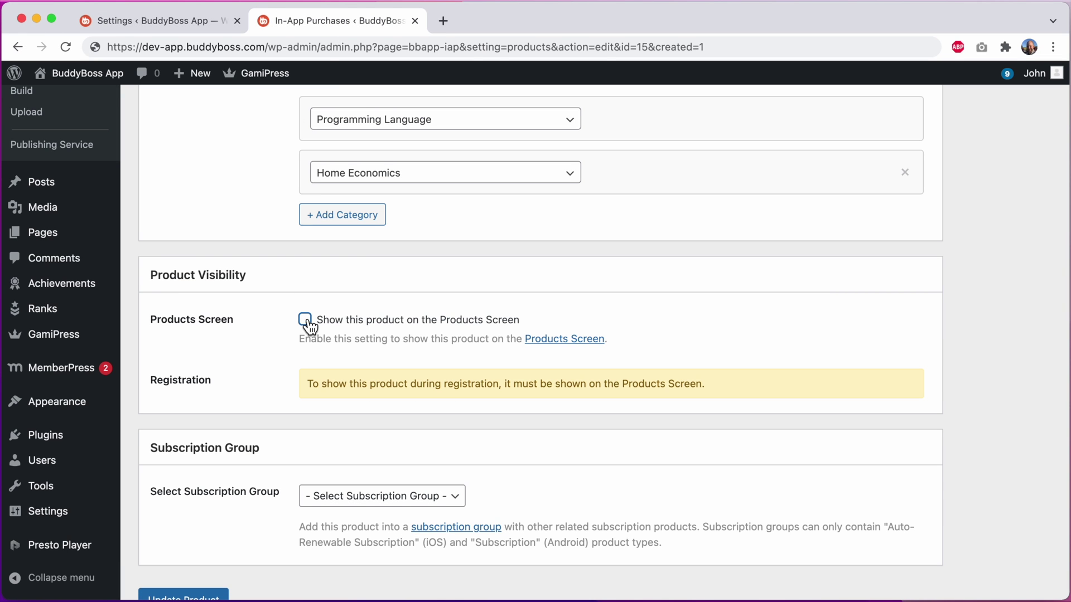
pyautogui.click(306, 320)
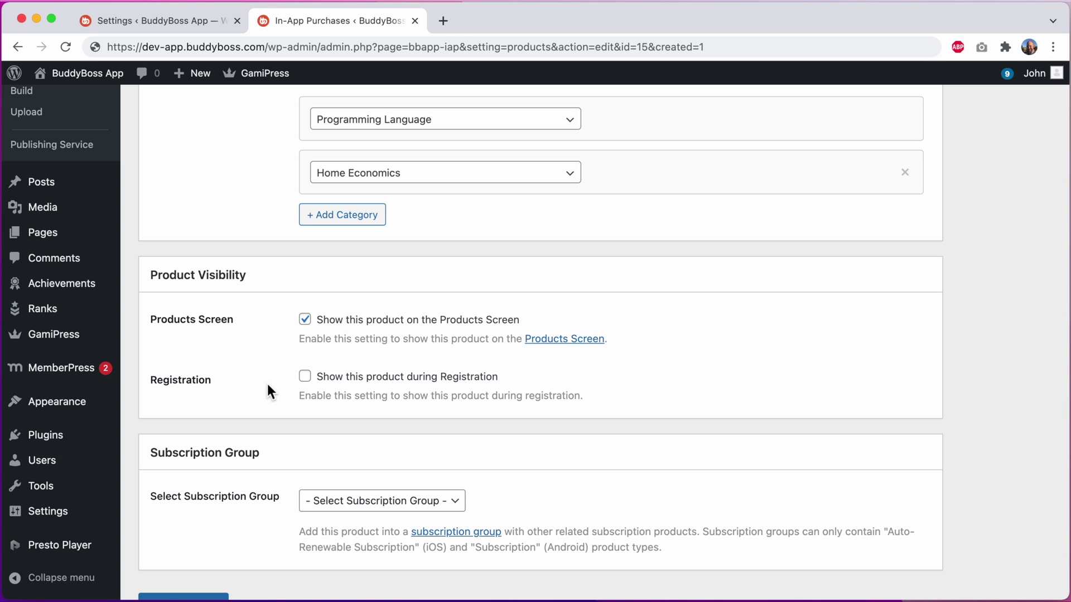
pyautogui.click(307, 378)
# Choose Memberships in the Select Subscription Group dropdown for Gold Membership.
pyautogui.scroll(10, 270, 383)
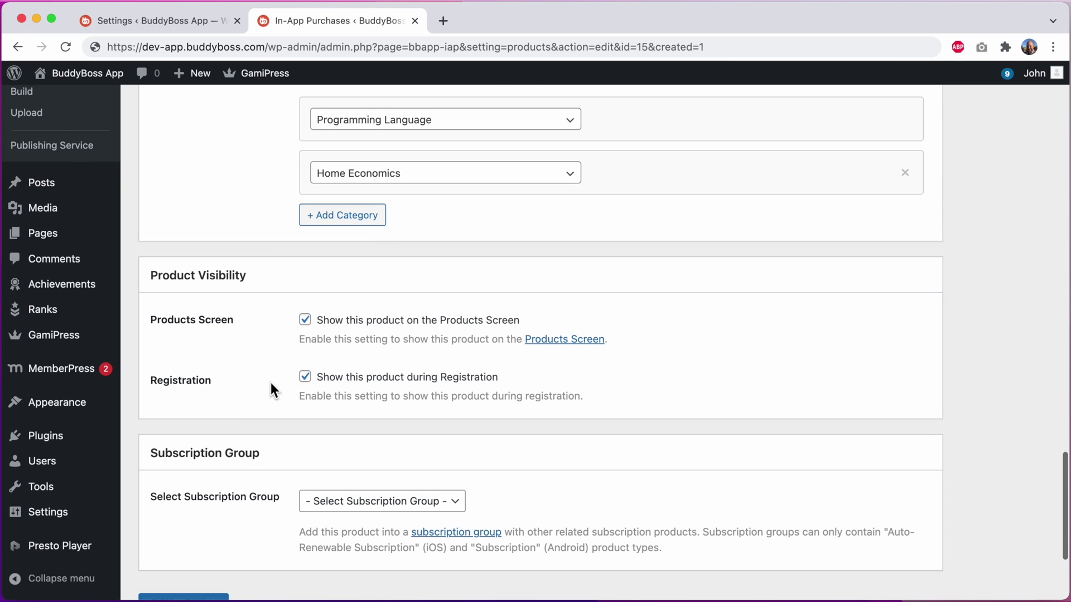
pyautogui.scroll(8, 270, 383)
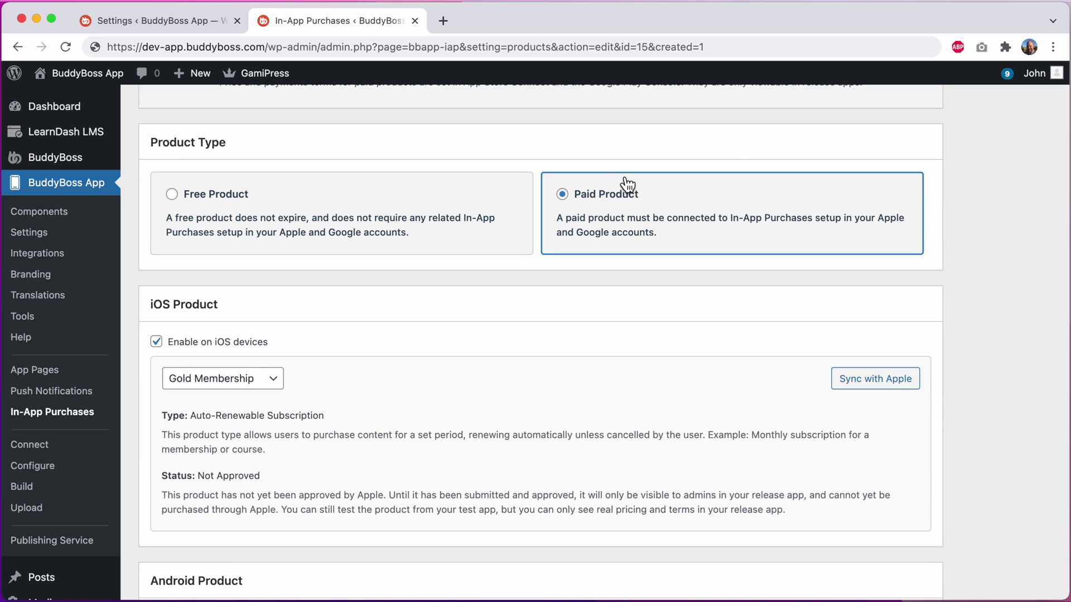
pyautogui.scroll(-2, 625, 183)
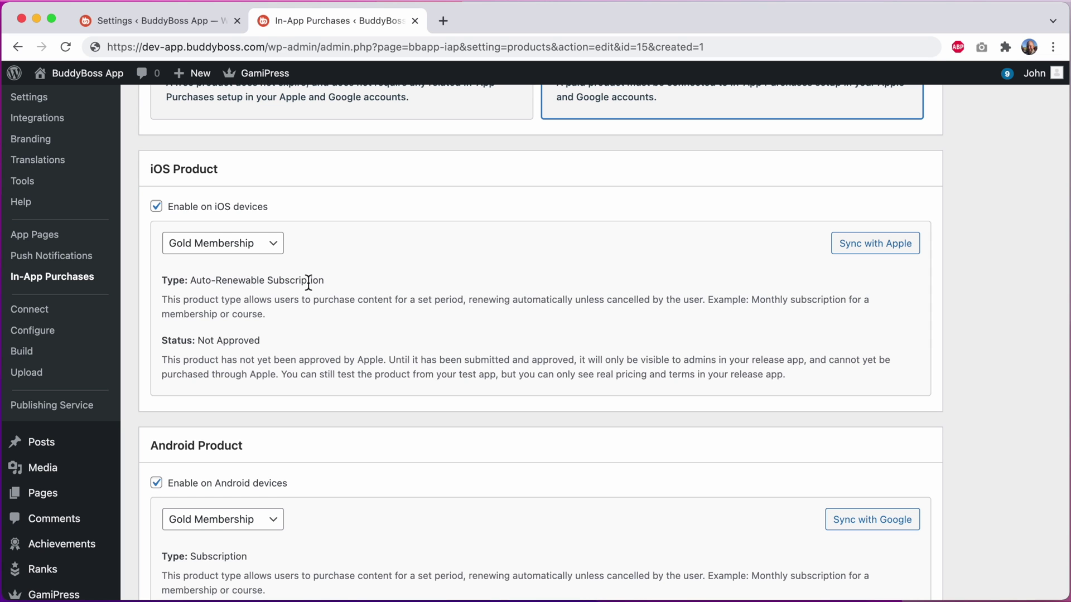
pyautogui.scroll(-3, 307, 280)
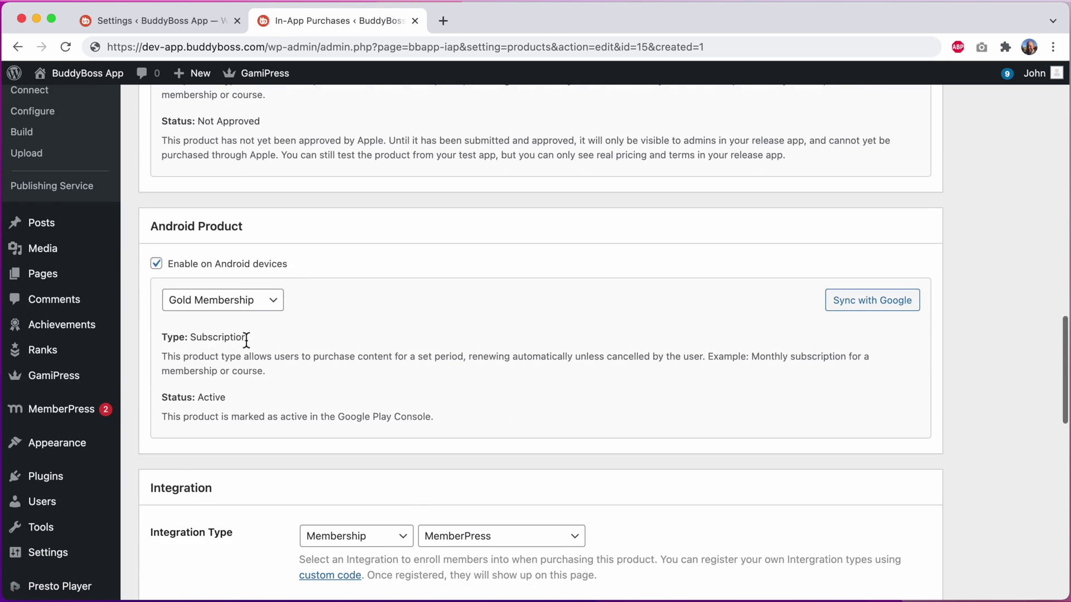
pyautogui.scroll(-4, 246, 342)
pyautogui.scroll(-10, 283, 496)
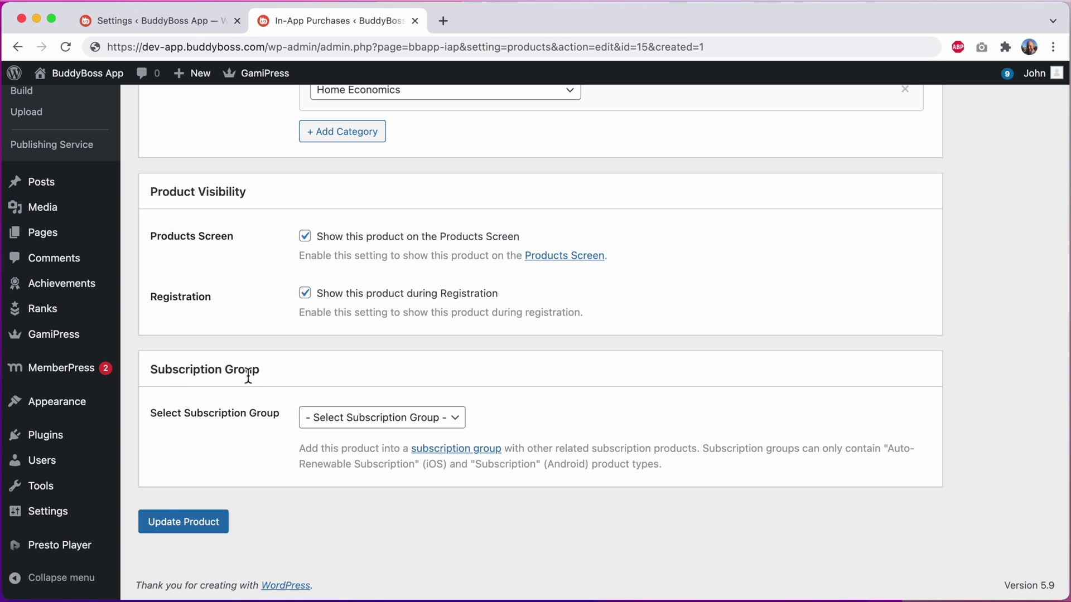
pyautogui.click(342, 420)
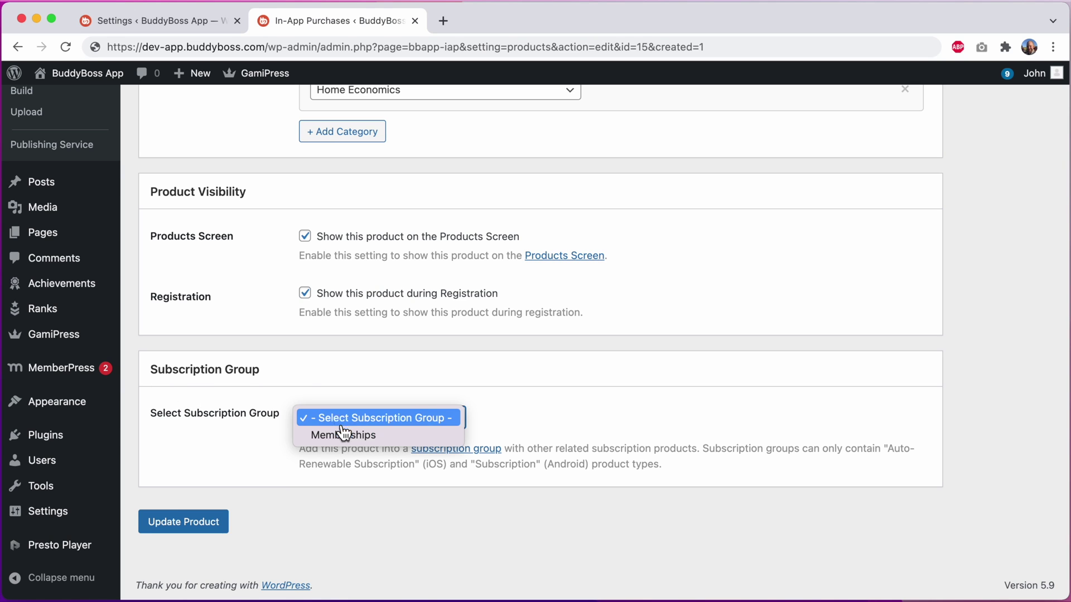
pyautogui.click(344, 436)
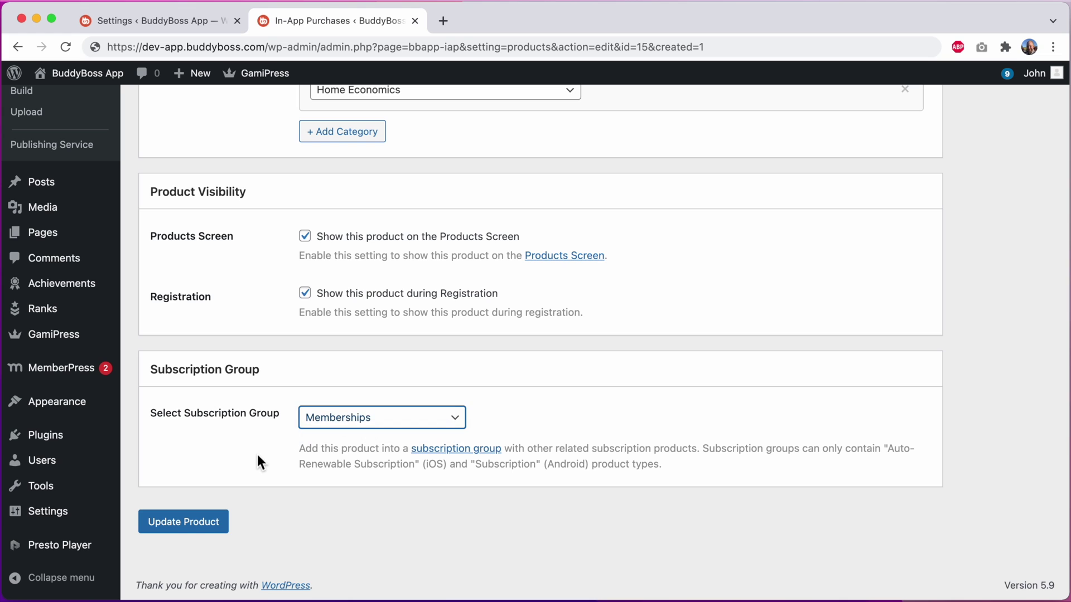
pyautogui.scroll(1, 262, 463)
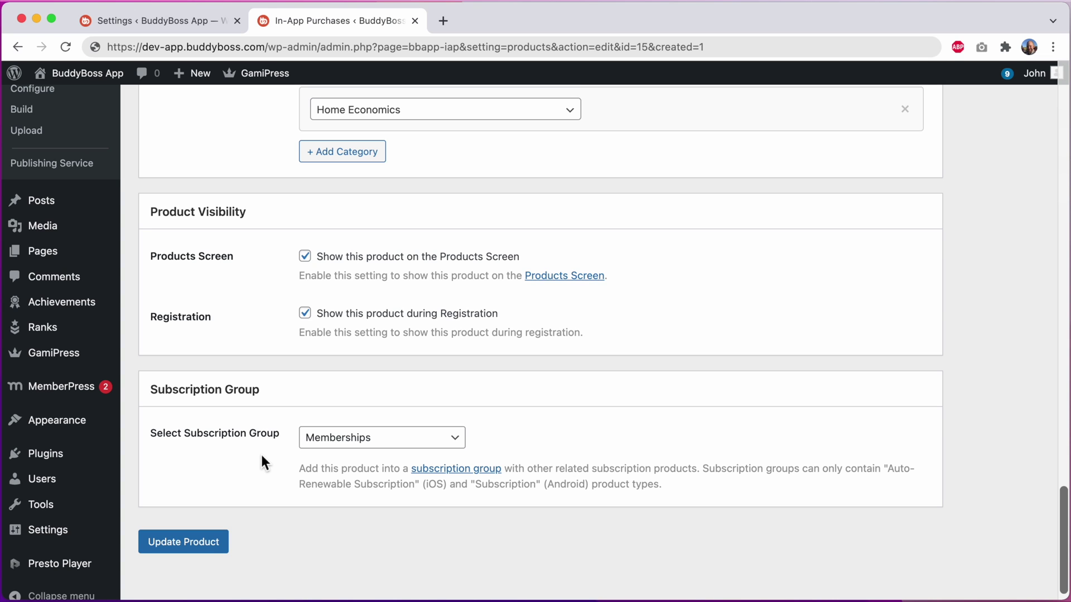
# Clear the Product Name and try Update Product, triggering the empty-name error.
pyautogui.scroll(20, 261, 454)
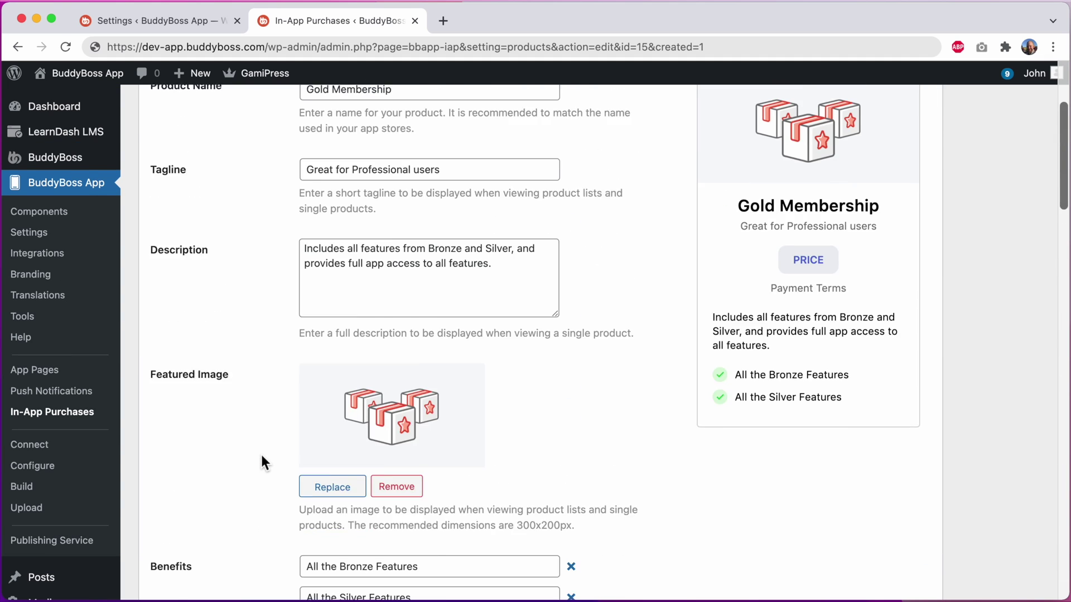
pyautogui.scroll(4, 262, 456)
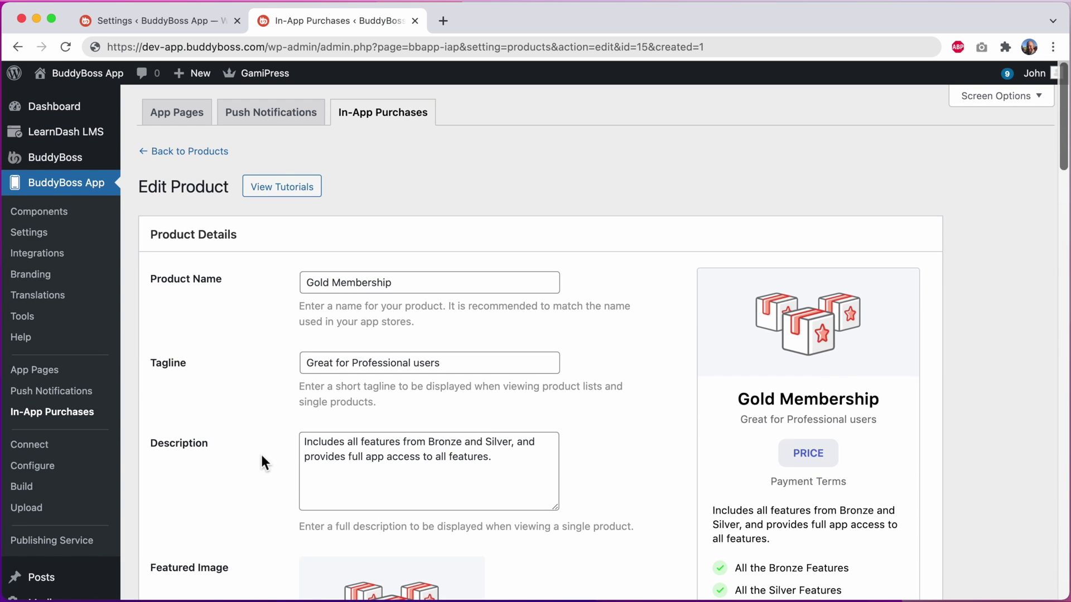
pyautogui.tripleClick(376, 283)
pyautogui.press('super+c')
pyautogui.press('BackSpace')
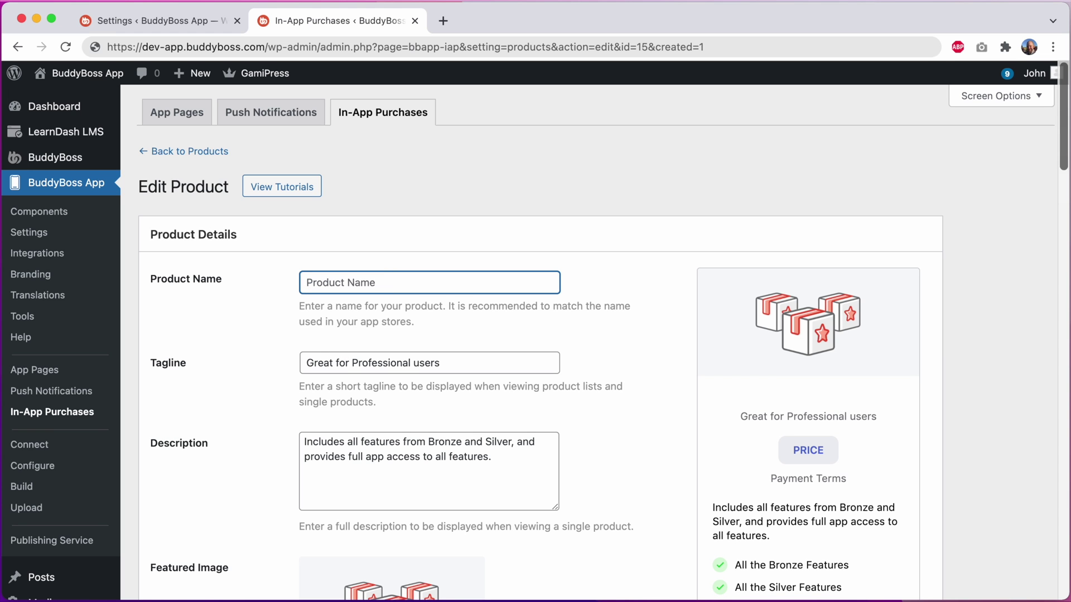
pyautogui.scroll(-20, 266, 407)
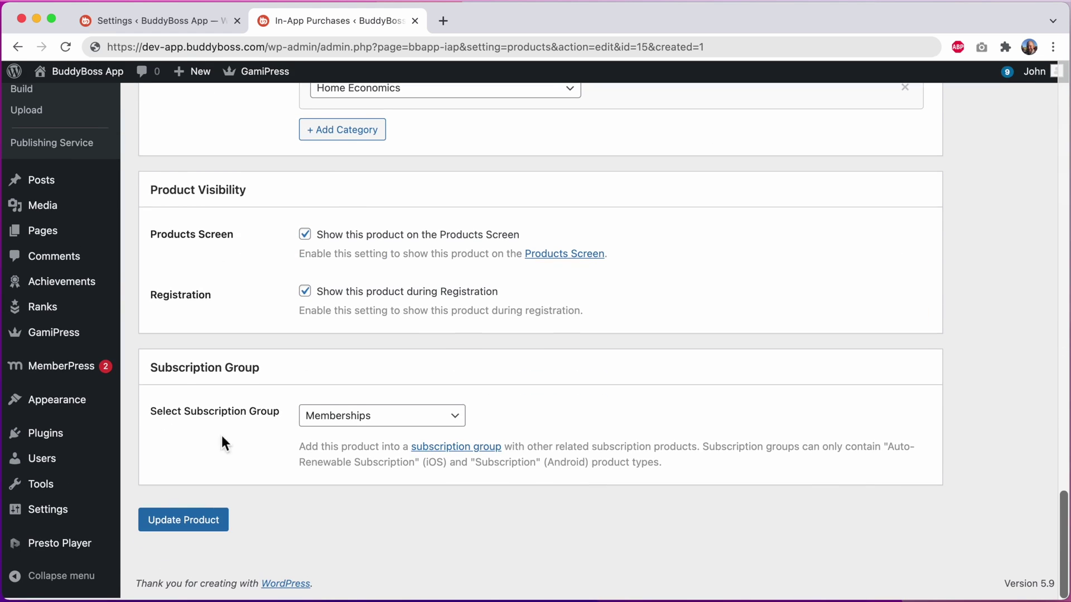
pyautogui.click(180, 524)
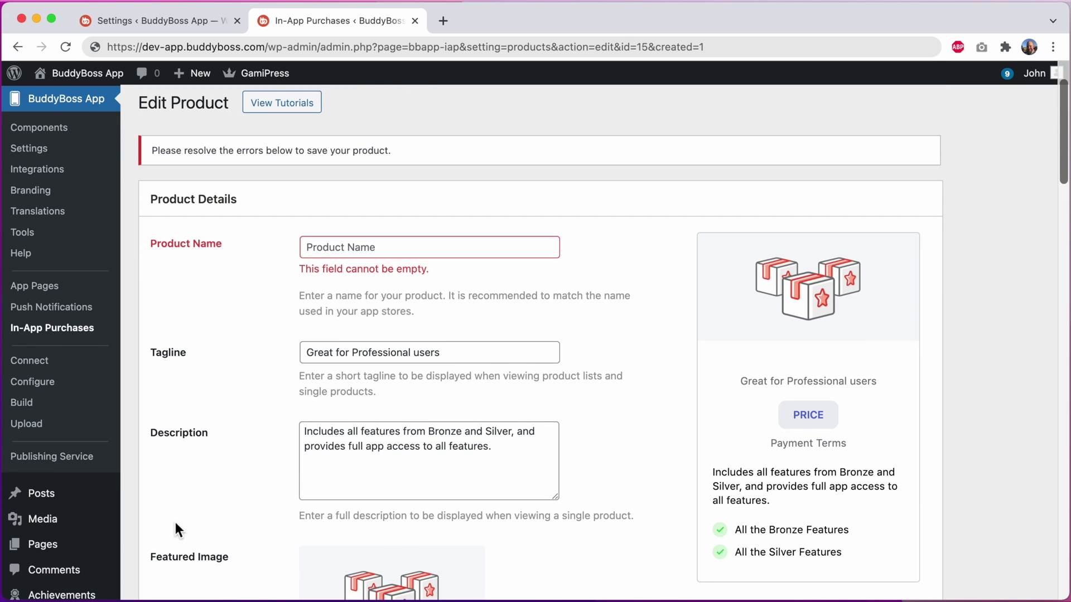
# Paste 'Gold Membership' back into the Product Name field.
pyautogui.click(305, 247)
pyautogui.press('super+v')
pyautogui.click(277, 274)
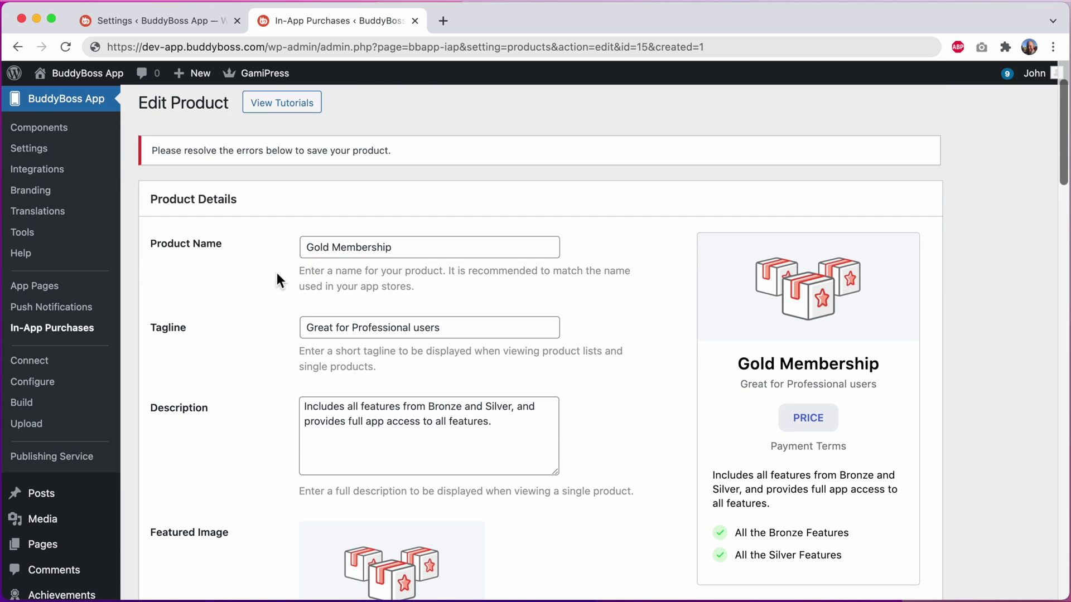
pyautogui.scroll(-15, 277, 273)
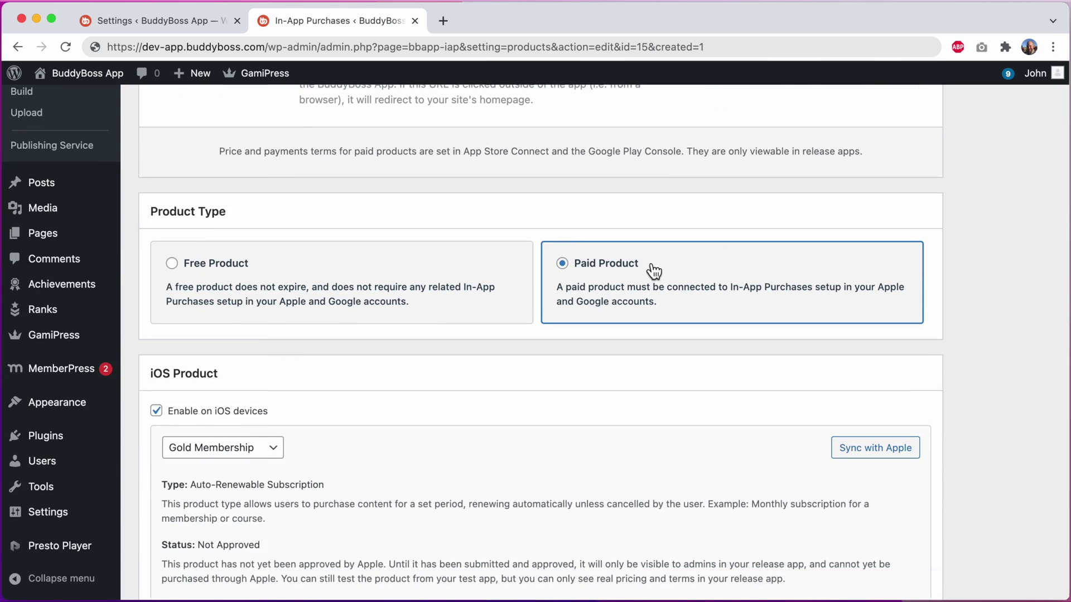
# Set both the iOS and Android product dropdowns to '- Select Product -'.
pyautogui.scroll(-3, 655, 270)
pyautogui.scroll(-1, 654, 272)
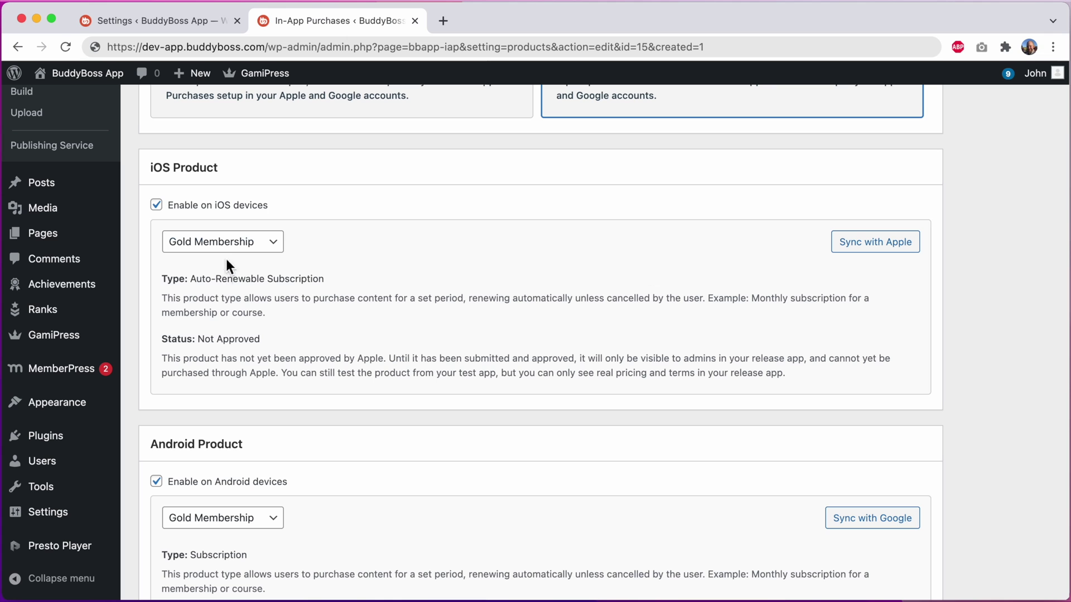
pyautogui.click(240, 242)
pyautogui.click(234, 222)
pyautogui.scroll(-2, 327, 254)
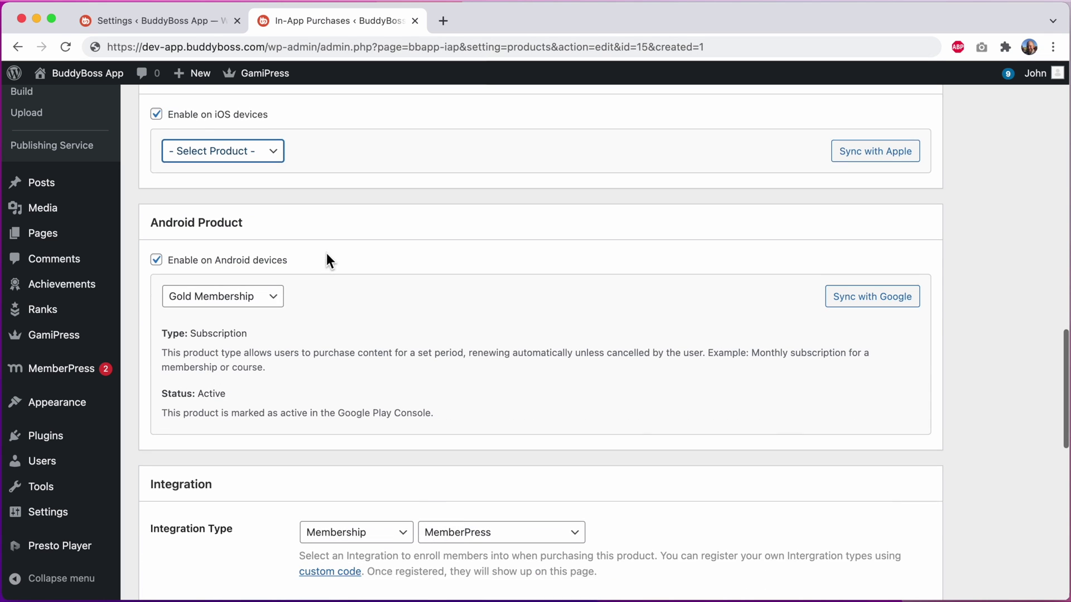
pyautogui.scroll(-1, 326, 253)
pyautogui.click(262, 279)
pyautogui.click(260, 260)
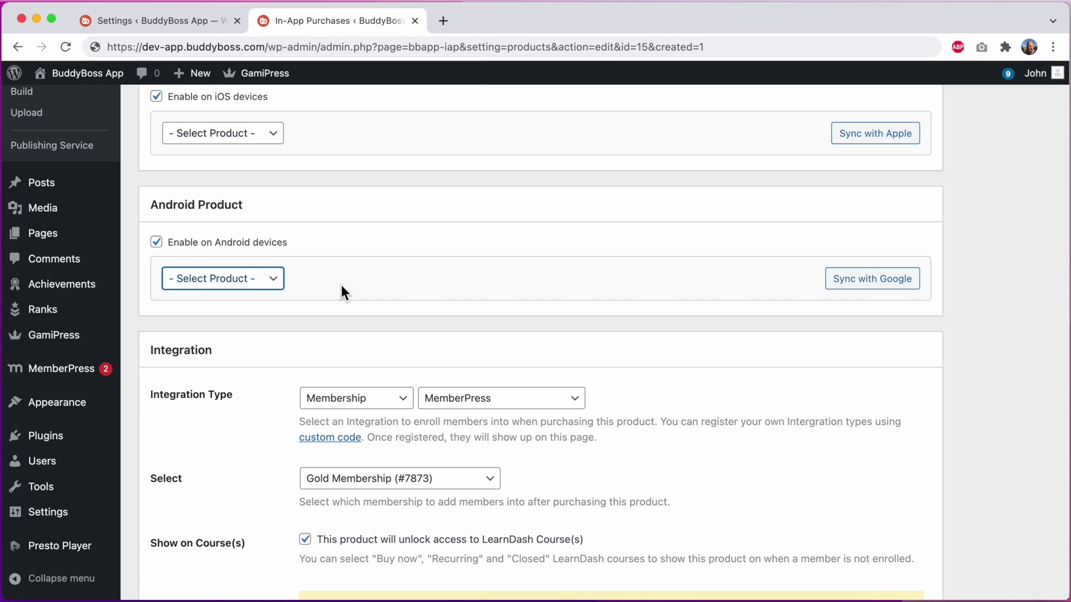
pyautogui.scroll(-10, 342, 285)
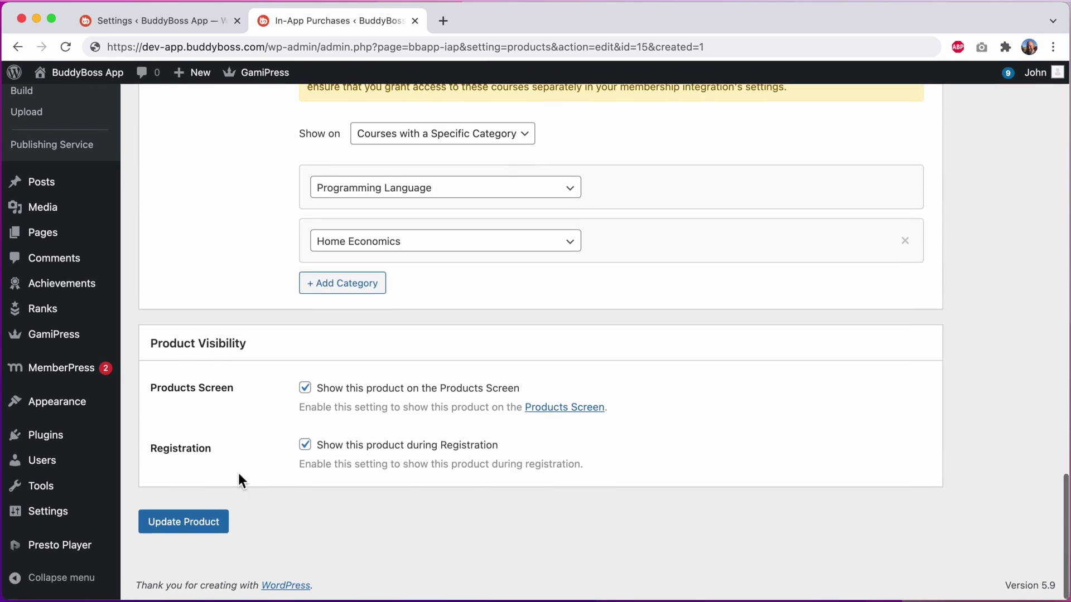
# Attempt Update Product and scroll to the errors requiring iOS and Android products.
pyautogui.click(187, 523)
pyautogui.scroll(-10, 189, 525)
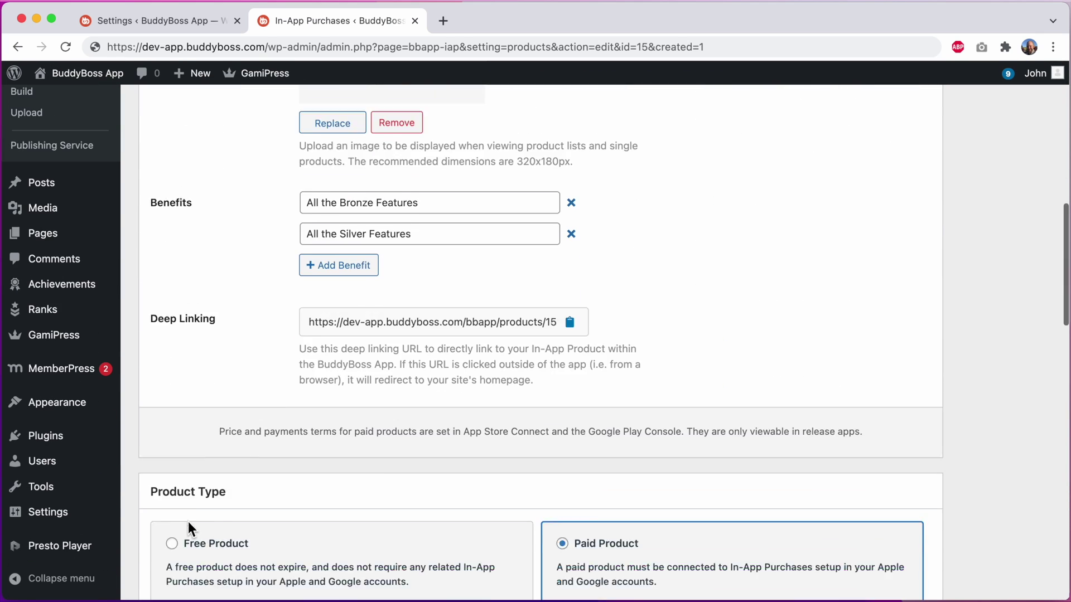
pyautogui.scroll(-2, 188, 524)
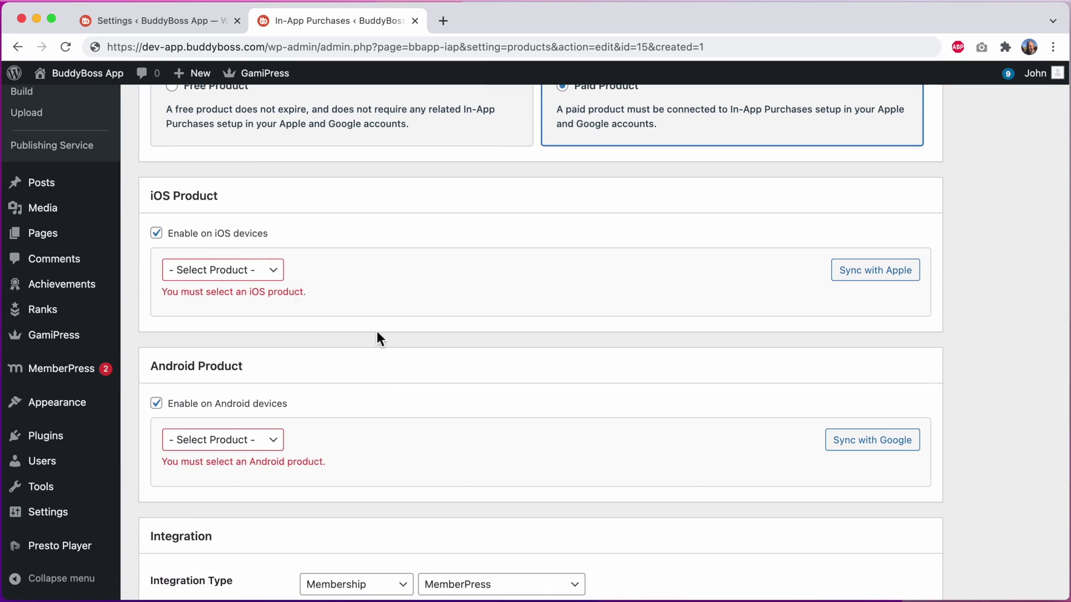
pyautogui.scroll(-7, 376, 333)
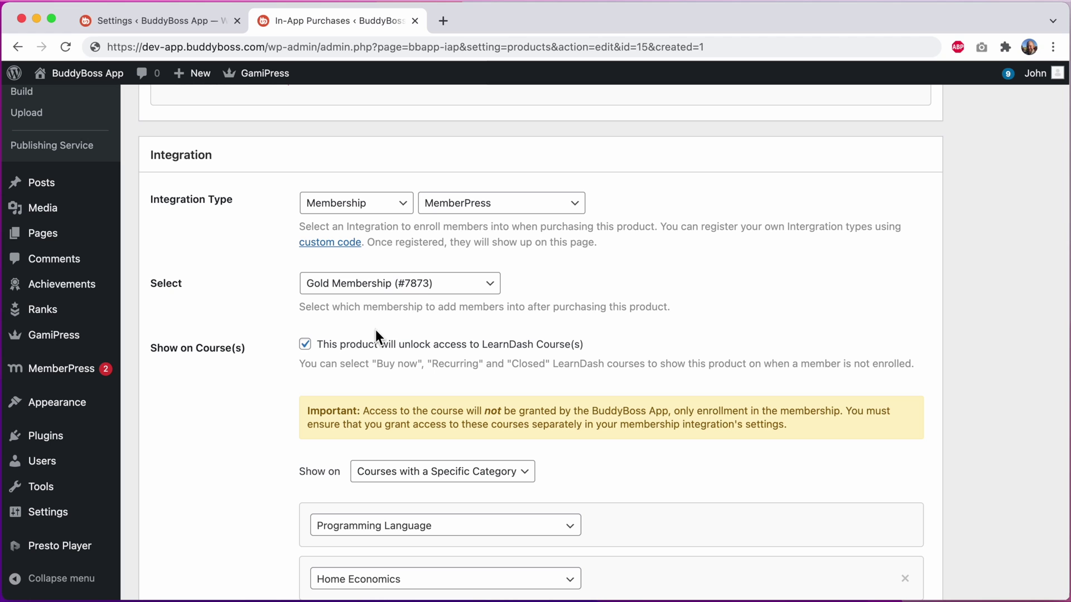
# Clear the Gold Membership link, set Integration Type to LearnDash Course, and attempt Update Product.
pyautogui.click(414, 283)
pyautogui.click(414, 274)
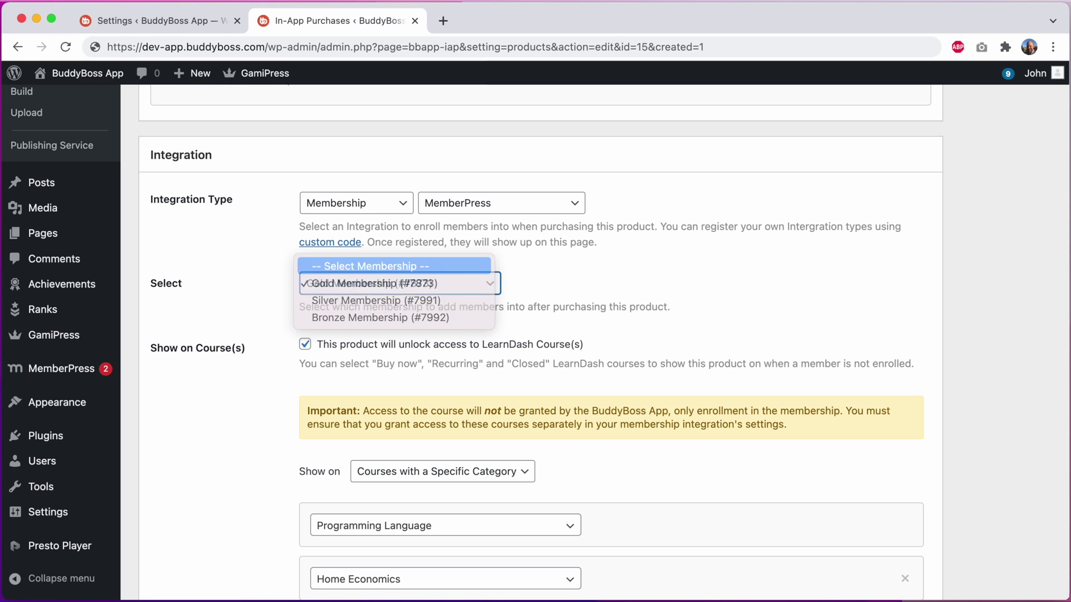
pyautogui.click(371, 212)
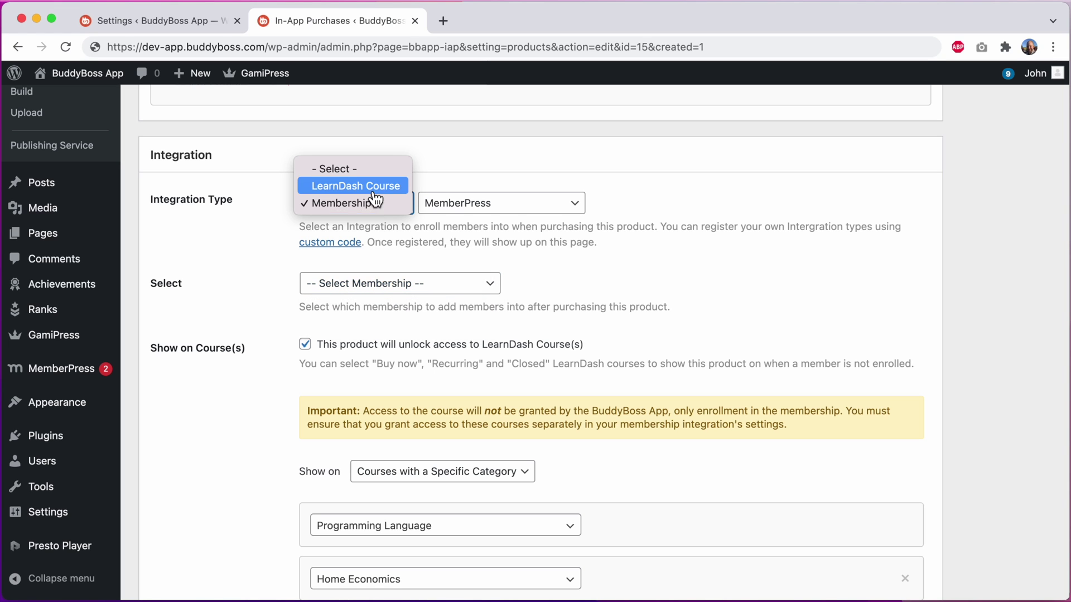
pyautogui.click(369, 188)
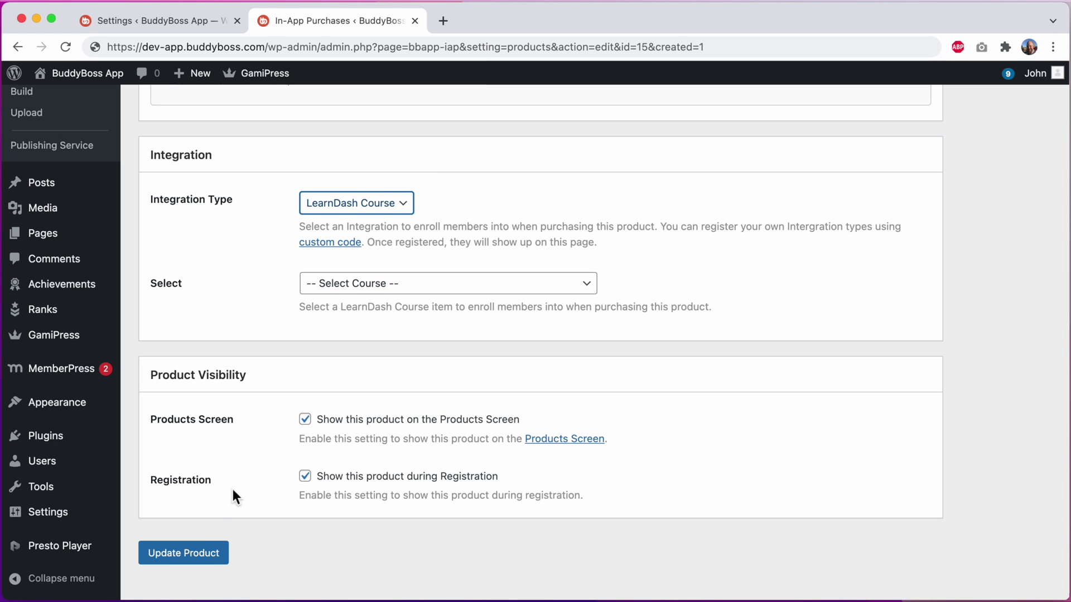
pyautogui.click(194, 554)
pyautogui.scroll(-15, 192, 545)
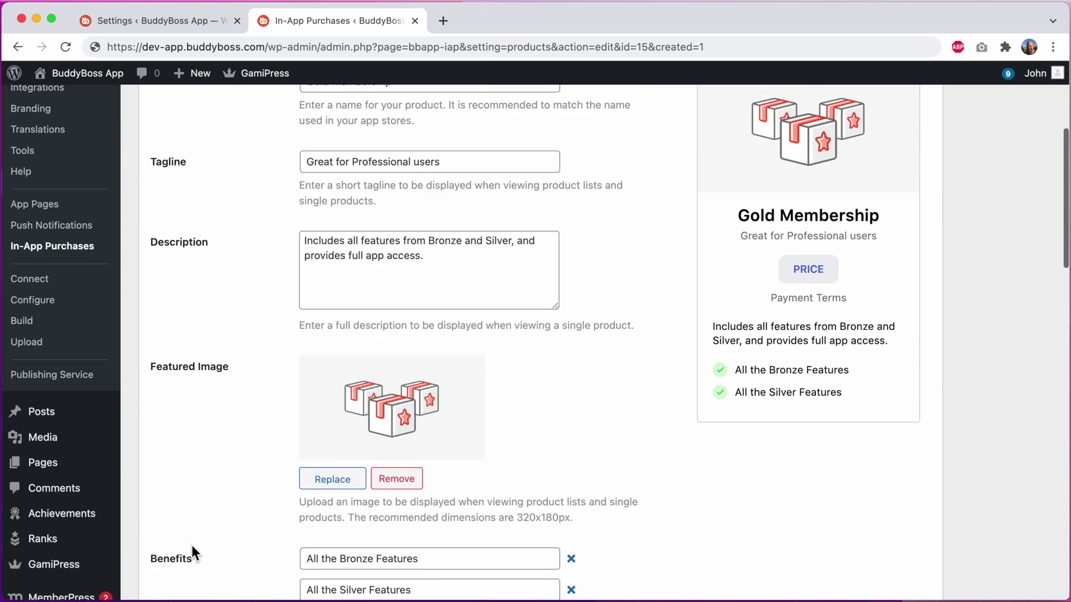
pyautogui.scroll(-5, 192, 546)
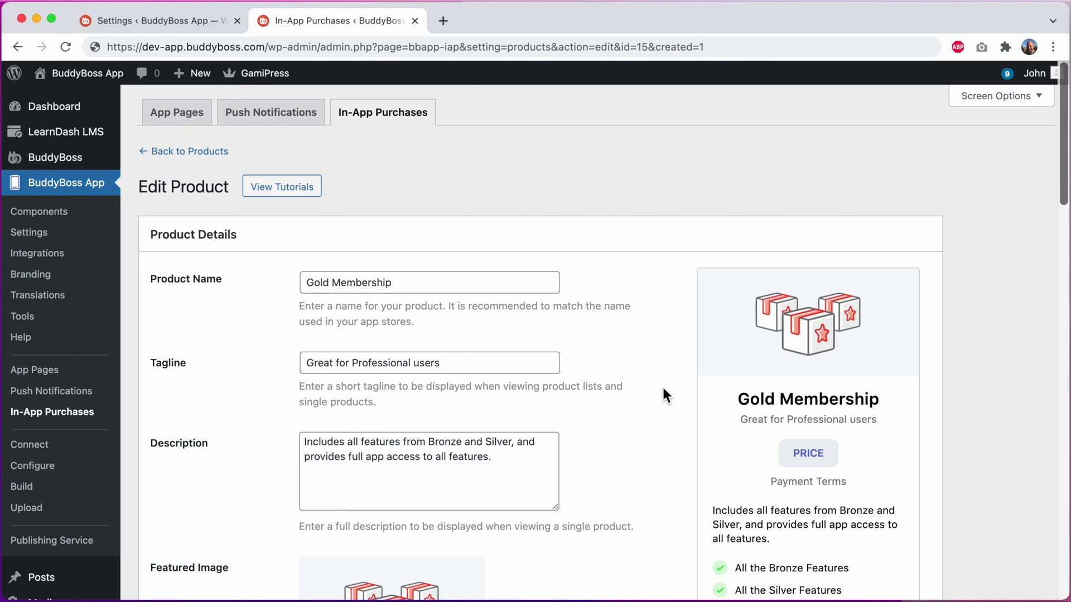
pyautogui.scroll(-3, 663, 389)
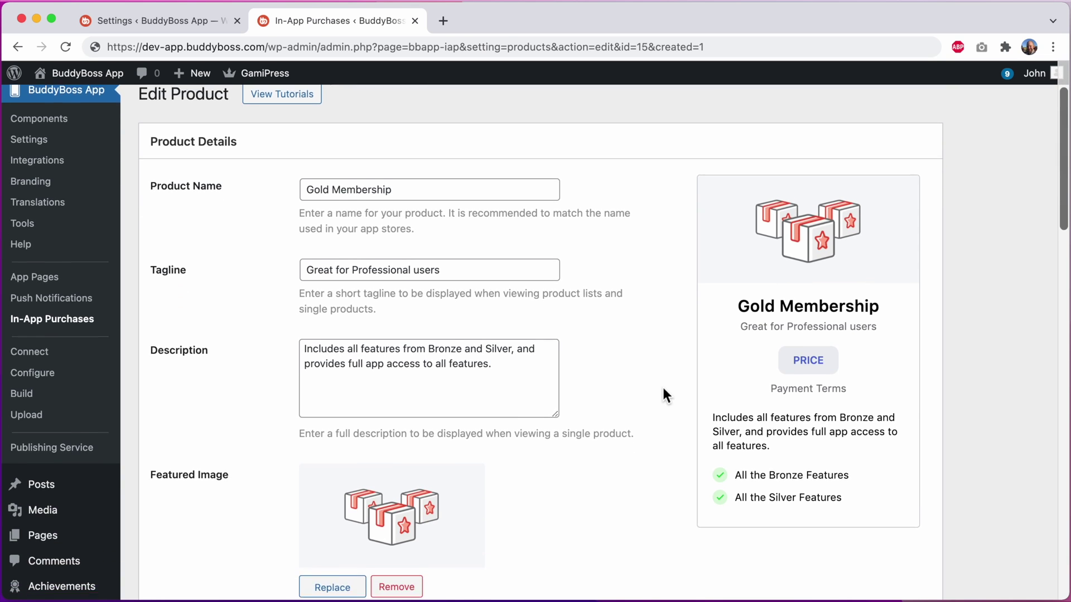